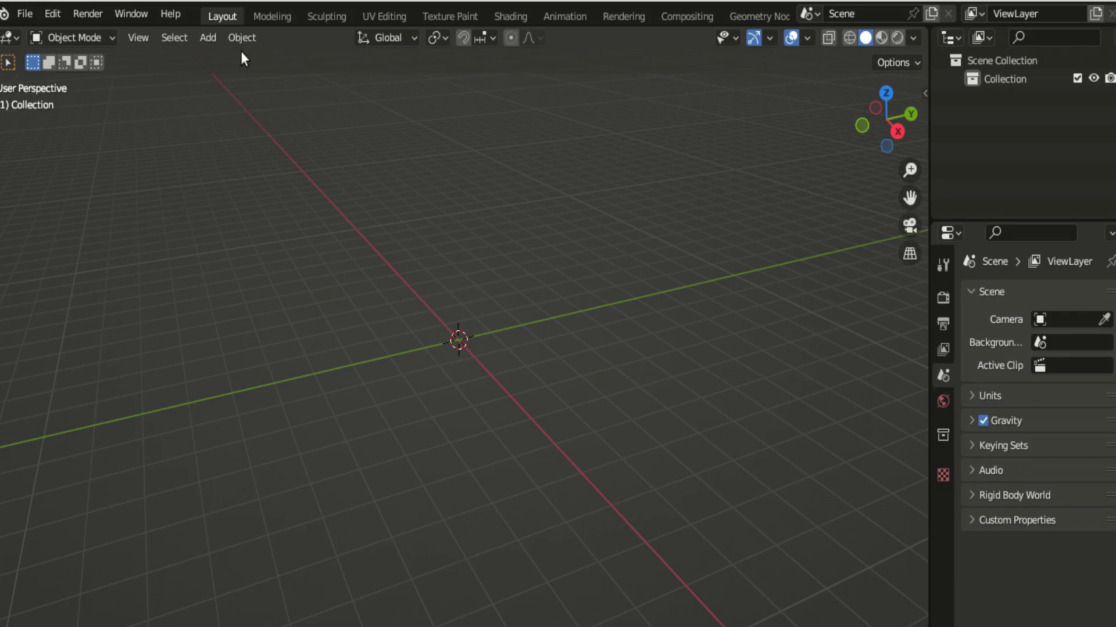
# Step: Add a circle mesh with 30 vertices and Triangle Fan fill
pyautogui.click(208, 37)
pyautogui.moveTo(261, 58)
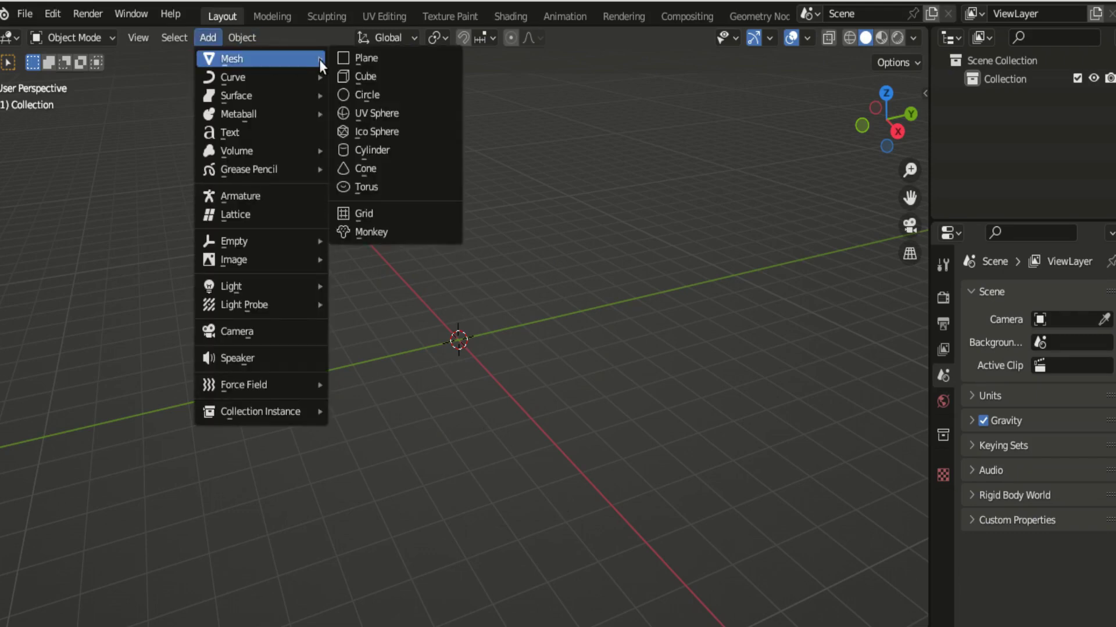
pyautogui.click(360, 93)
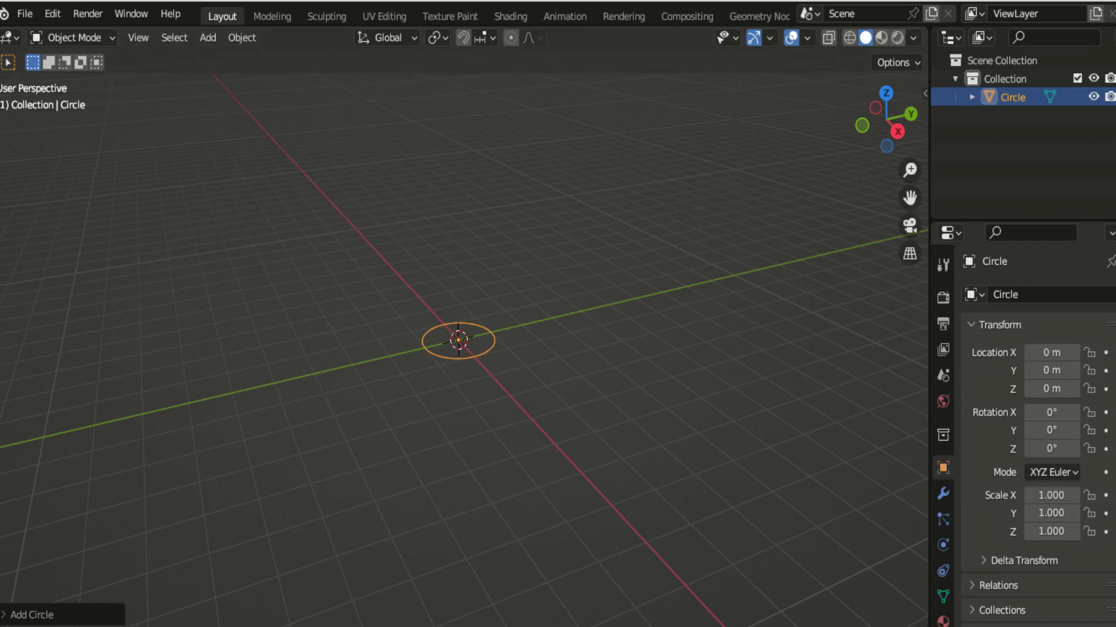
pyautogui.click(32, 615)
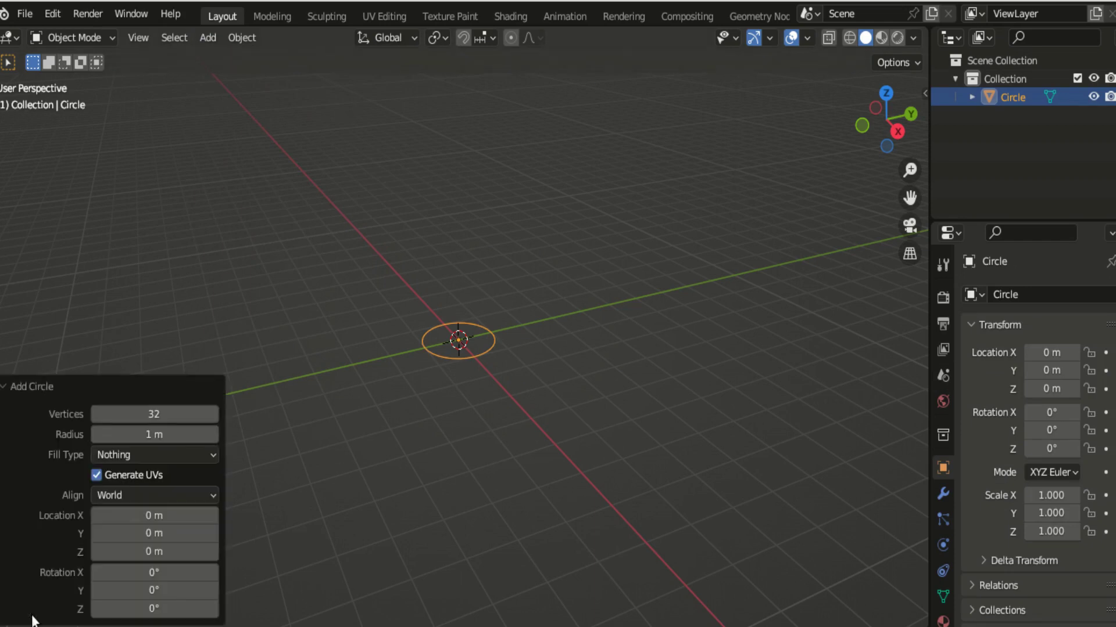
pyautogui.click(97, 413)
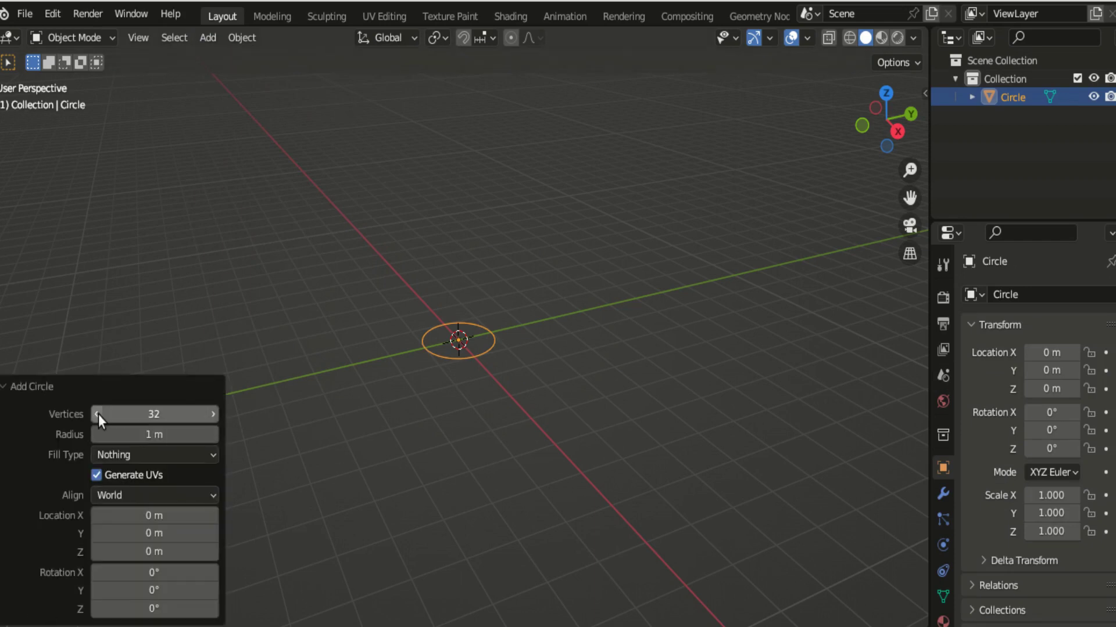
pyautogui.click(97, 414)
pyautogui.click(124, 454)
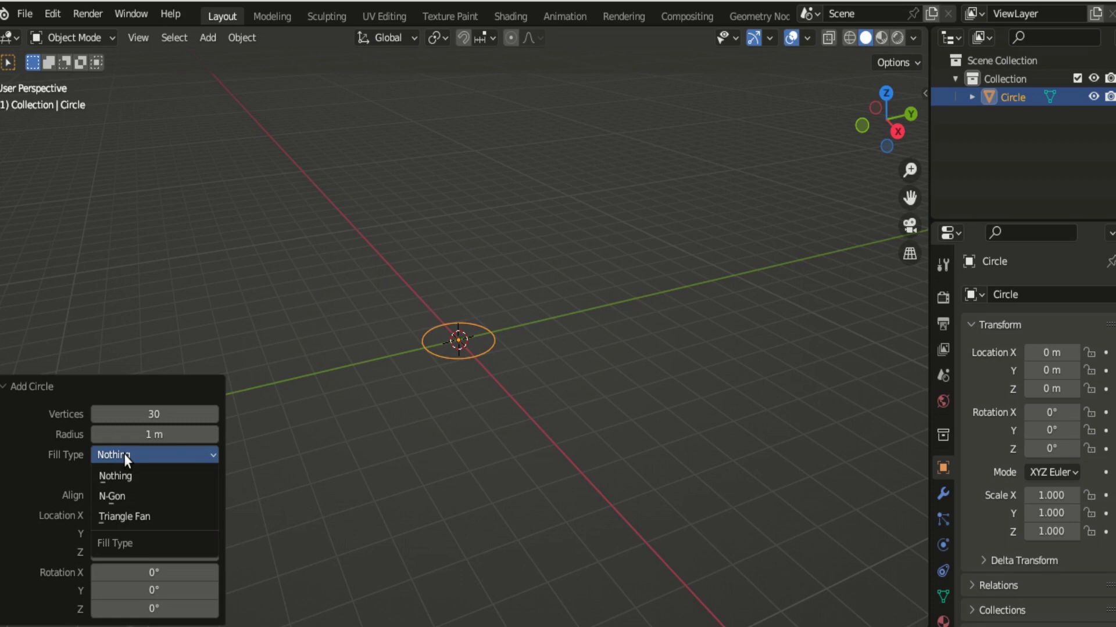
pyautogui.click(132, 517)
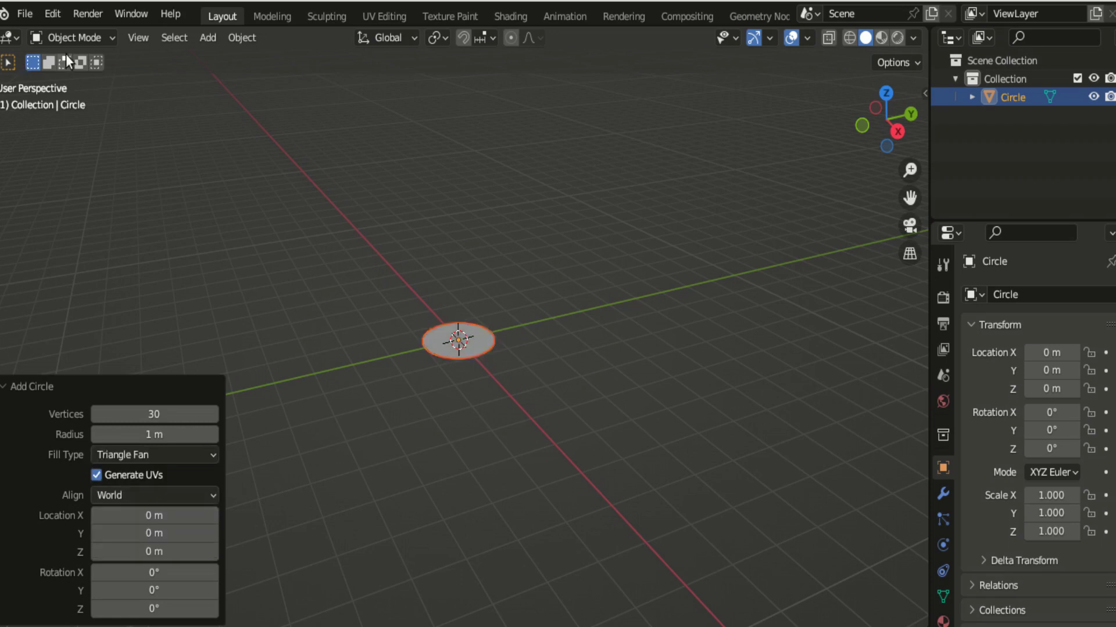
pyautogui.click(86, 37)
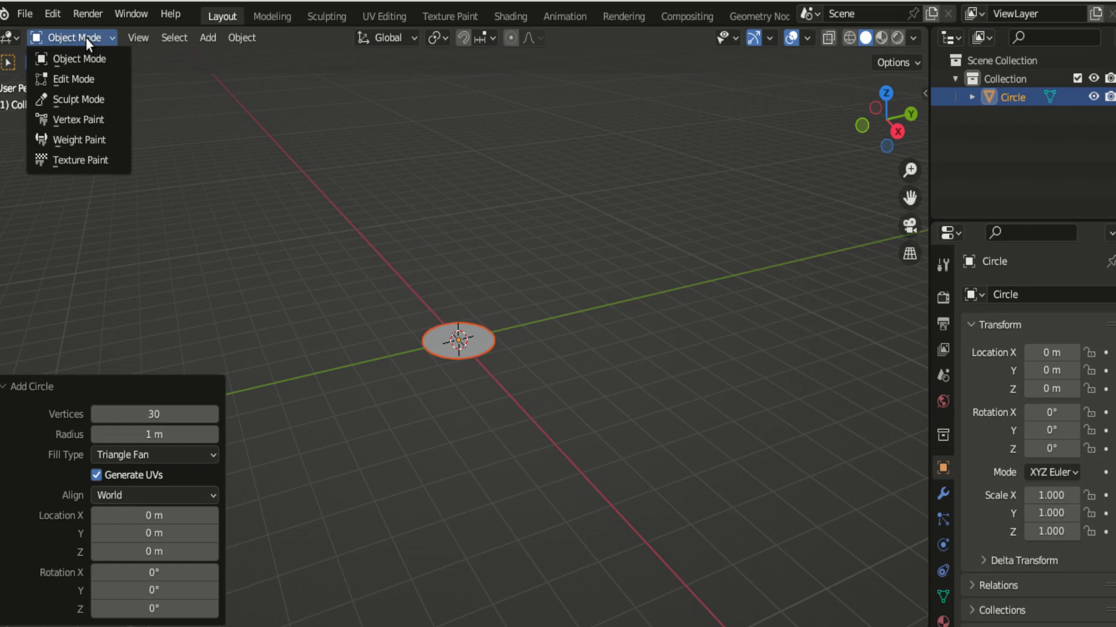
# Step: In Edit Mode from the right view, extrude the circle straight up 0.7949 m
pyautogui.click(71, 74)
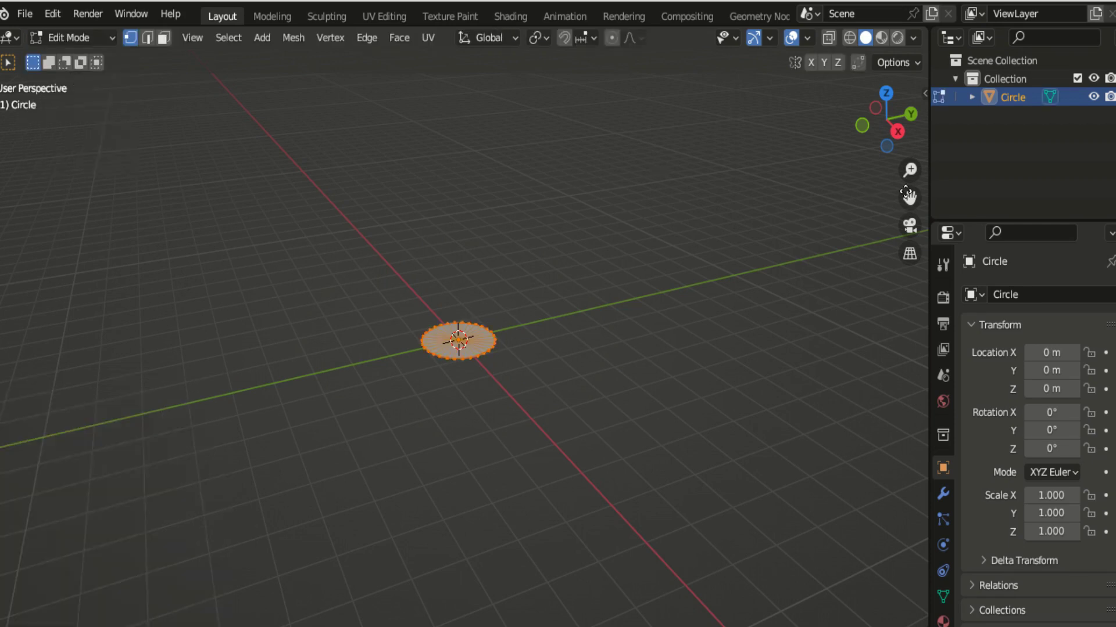
pyautogui.click(897, 132)
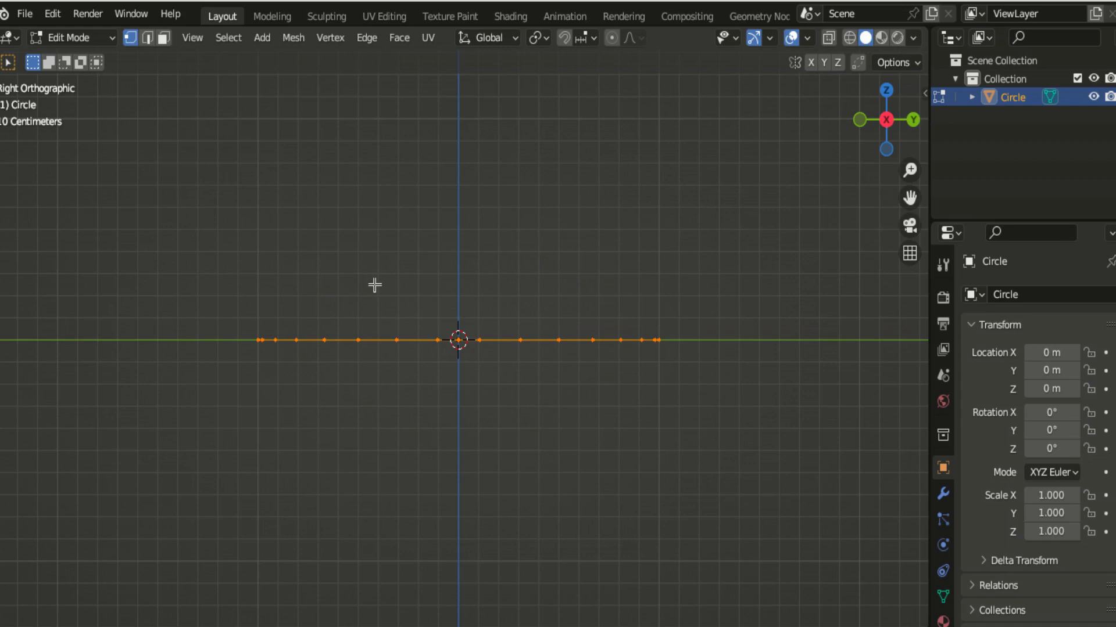
pyautogui.press('e')
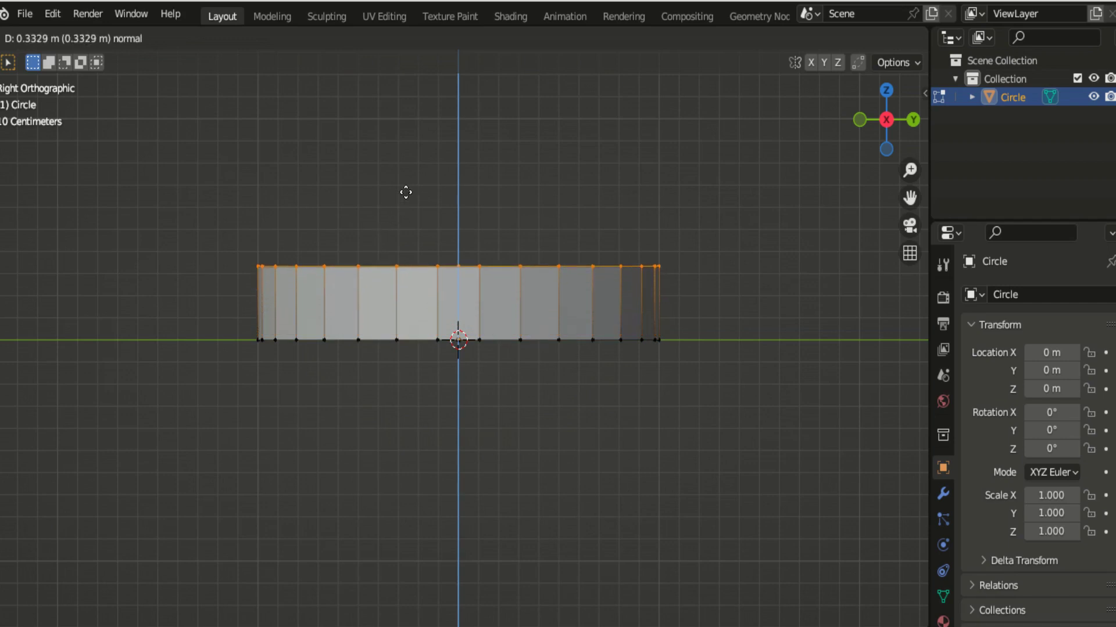
pyautogui.click(422, 109)
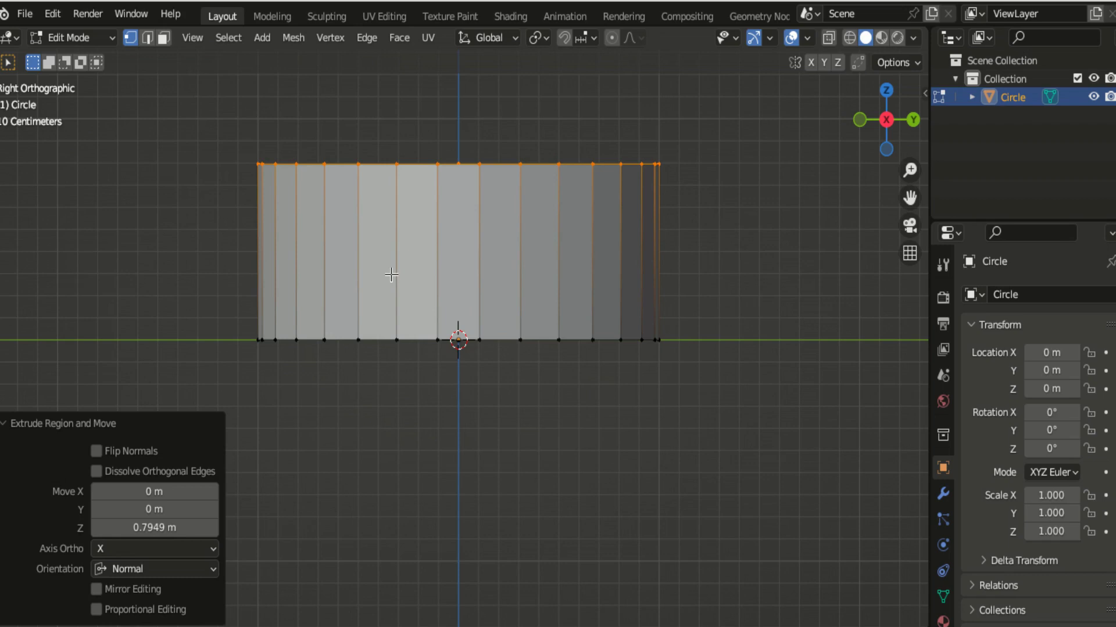
pyautogui.hotkey('ctrl', 'r')
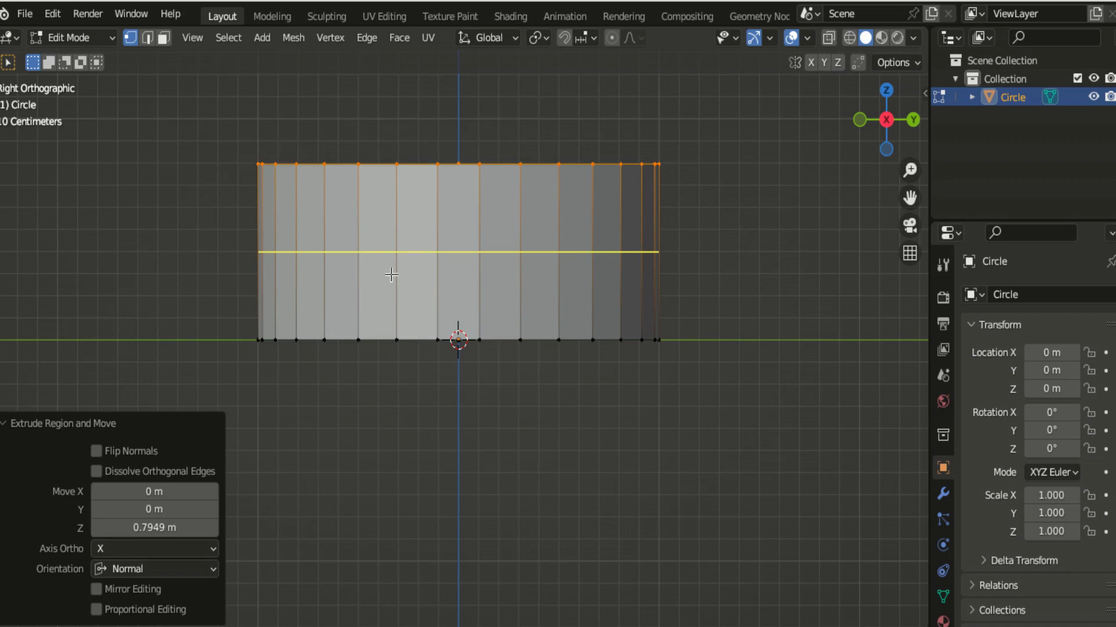
# Step: Add mid-height and low edge loops, beveling the lower loop into a 0.025 m band
pyautogui.click(391, 275)
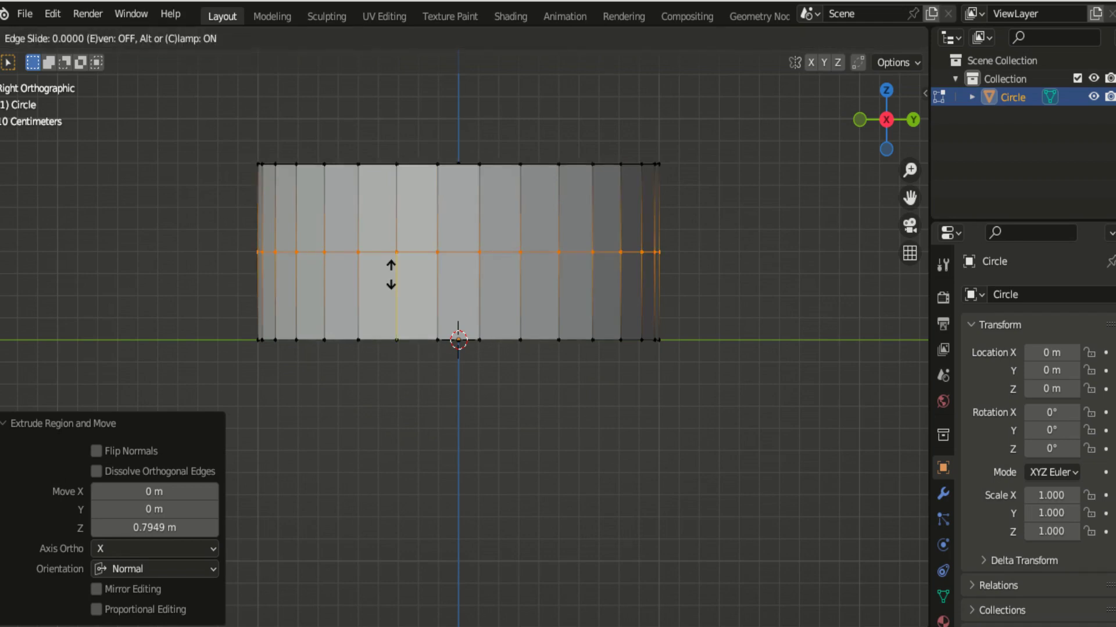
pyautogui.click(391, 275)
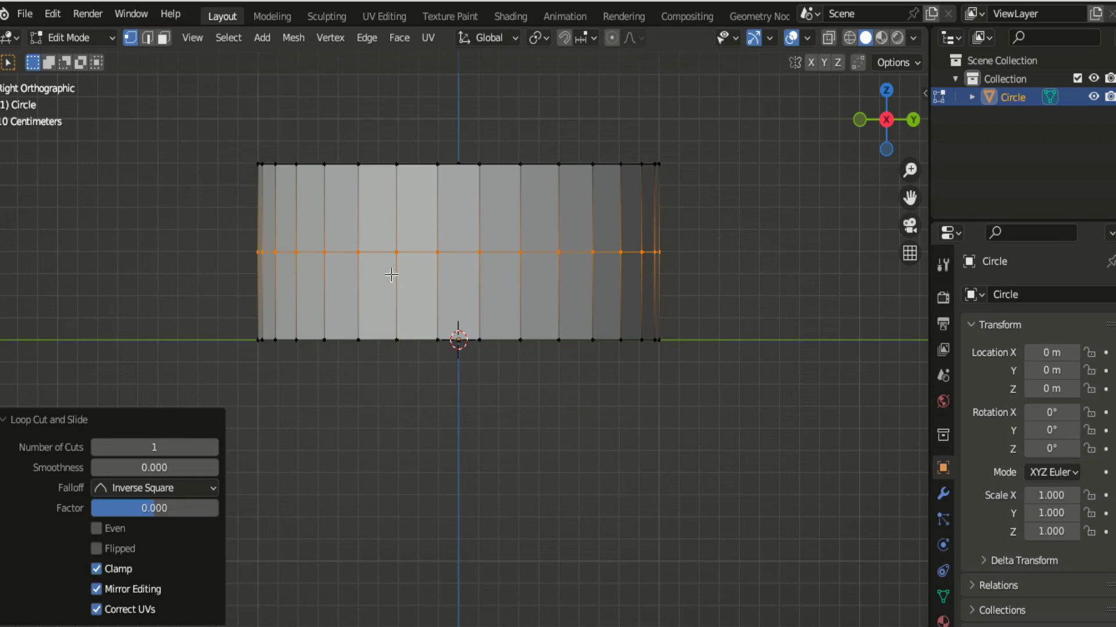
pyautogui.hotkey('ctrl', 'r')
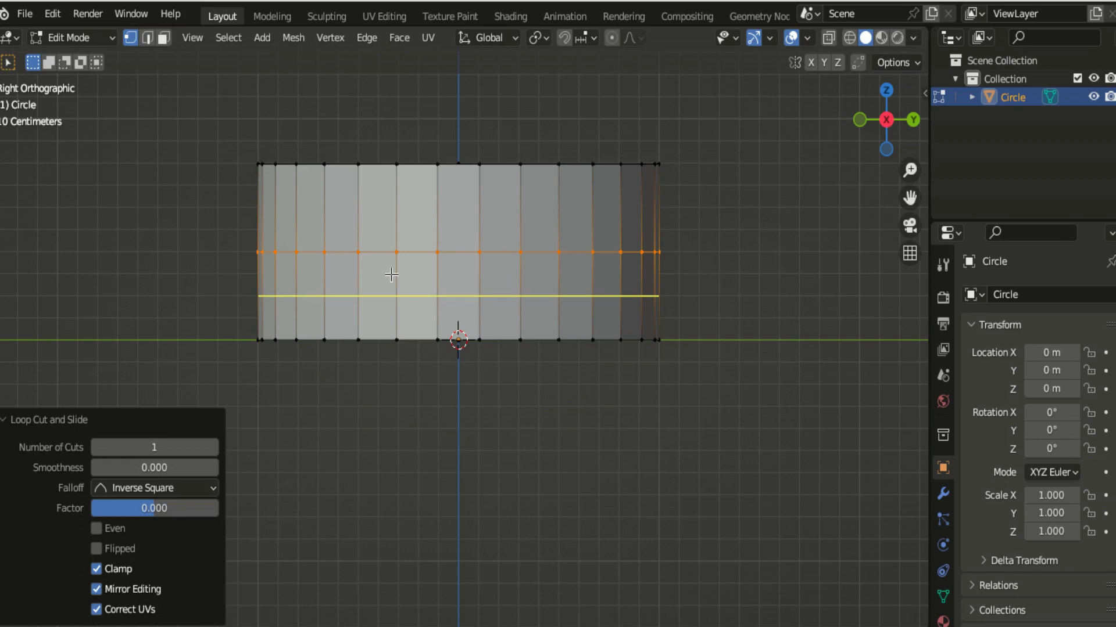
pyautogui.click(391, 274)
pyautogui.rightClick(391, 275)
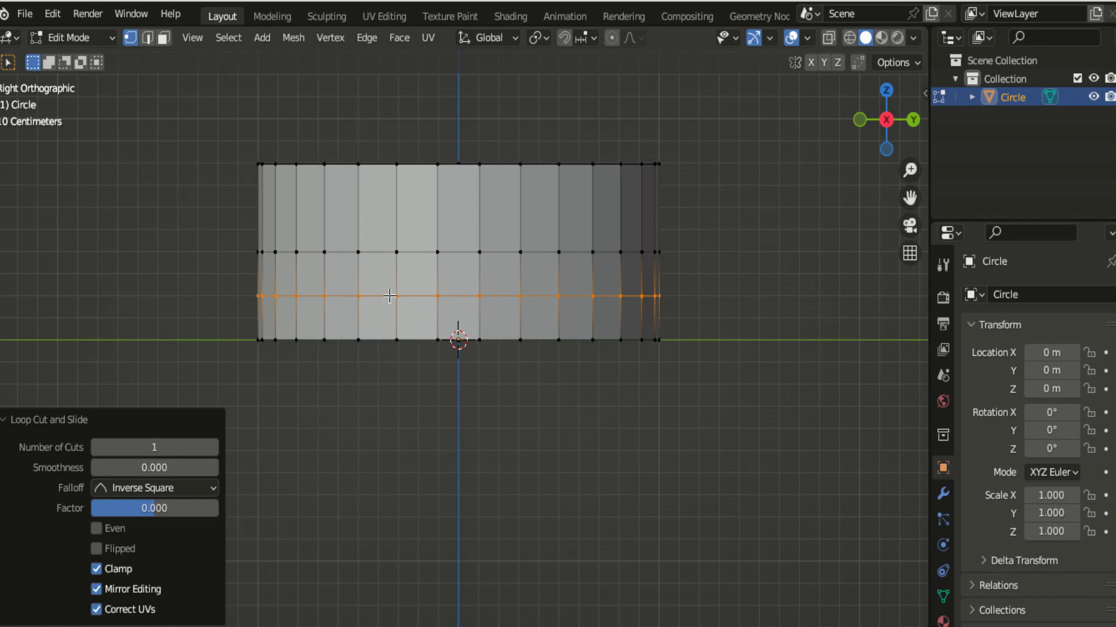
pyautogui.press('s')
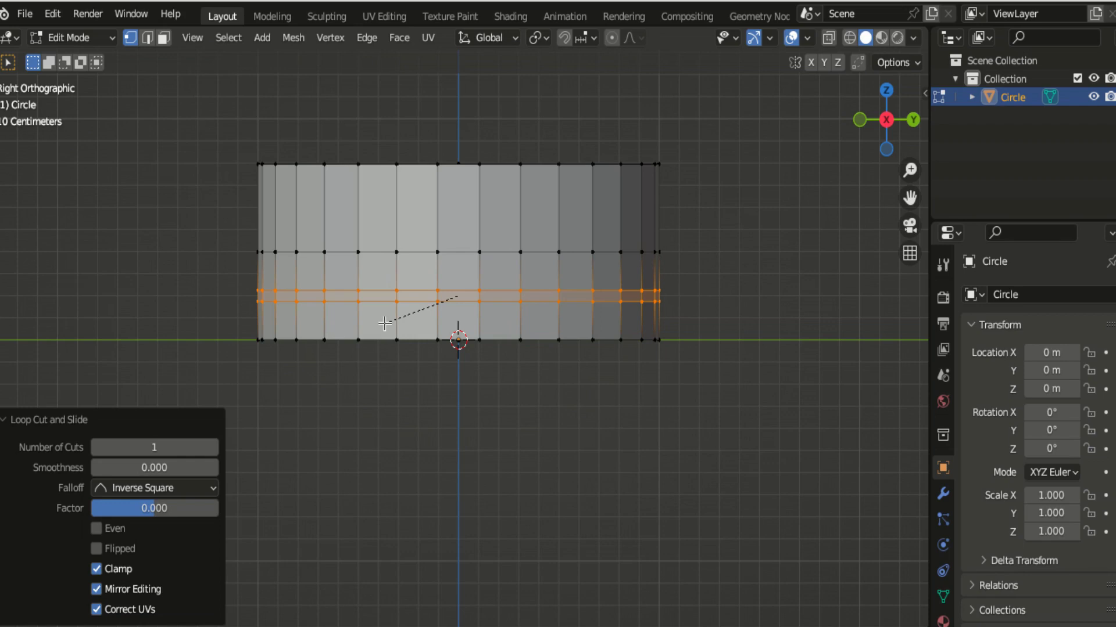
pyautogui.click(384, 324)
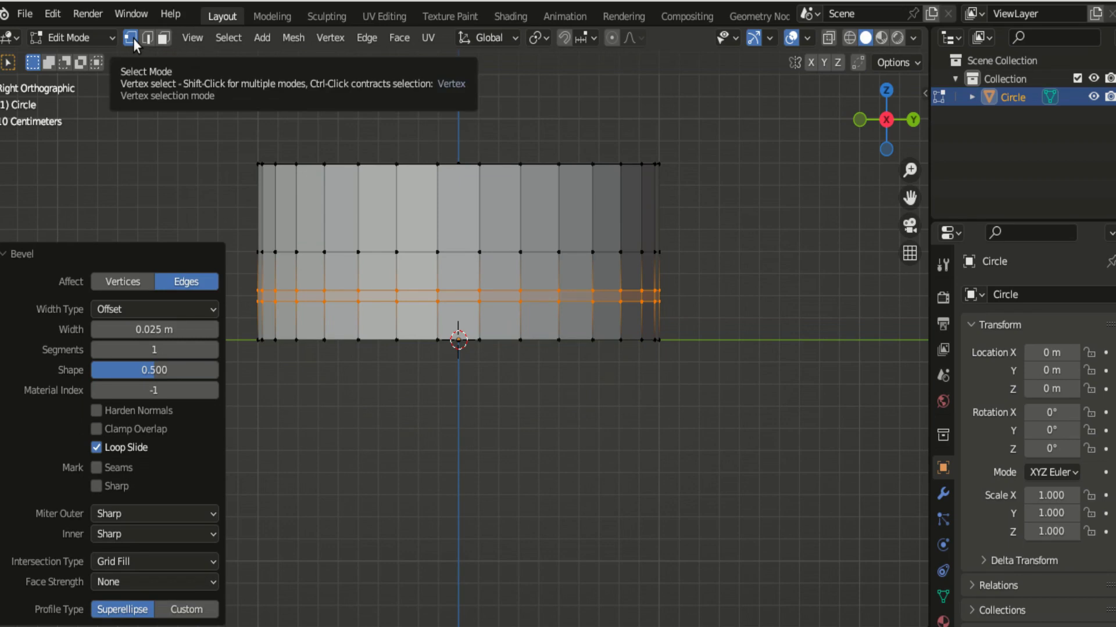
# Step: Extrude the thin band of faces inward at 0.924 scale, then select the top face
pyautogui.click(164, 38)
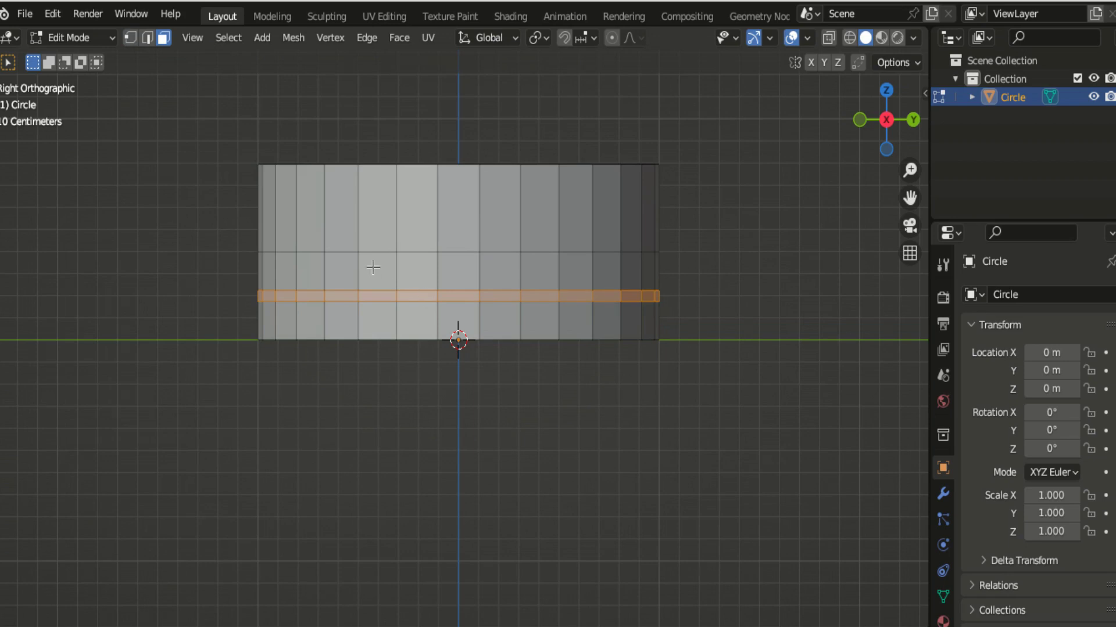
pyautogui.moveTo(372, 267); pyautogui.dragTo(499, 281)
pyautogui.press('e')
pyautogui.press('s')
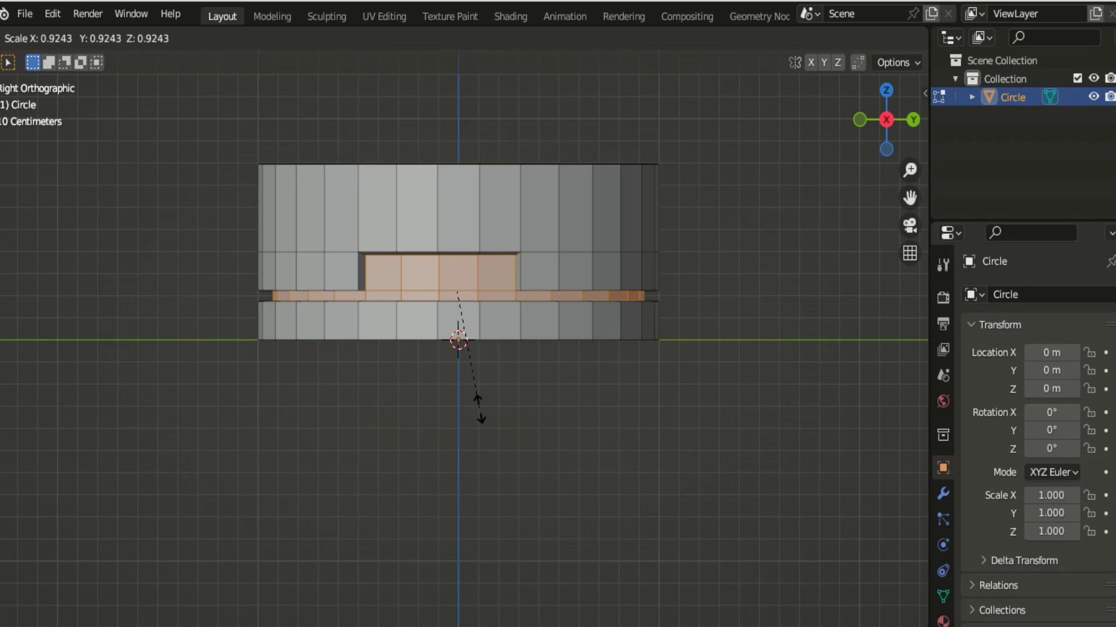
pyautogui.click(479, 409)
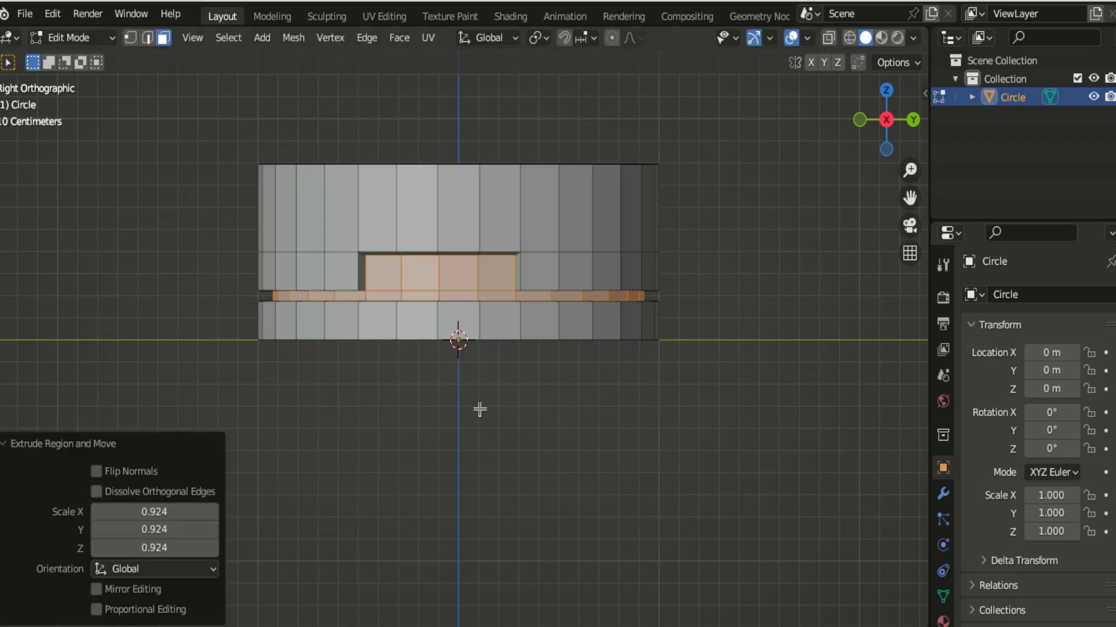
pyautogui.moveTo(479, 410); pyautogui.dragTo(401, 138, button='middle')
pyautogui.moveTo(401, 138); pyautogui.dragTo(533, 270)
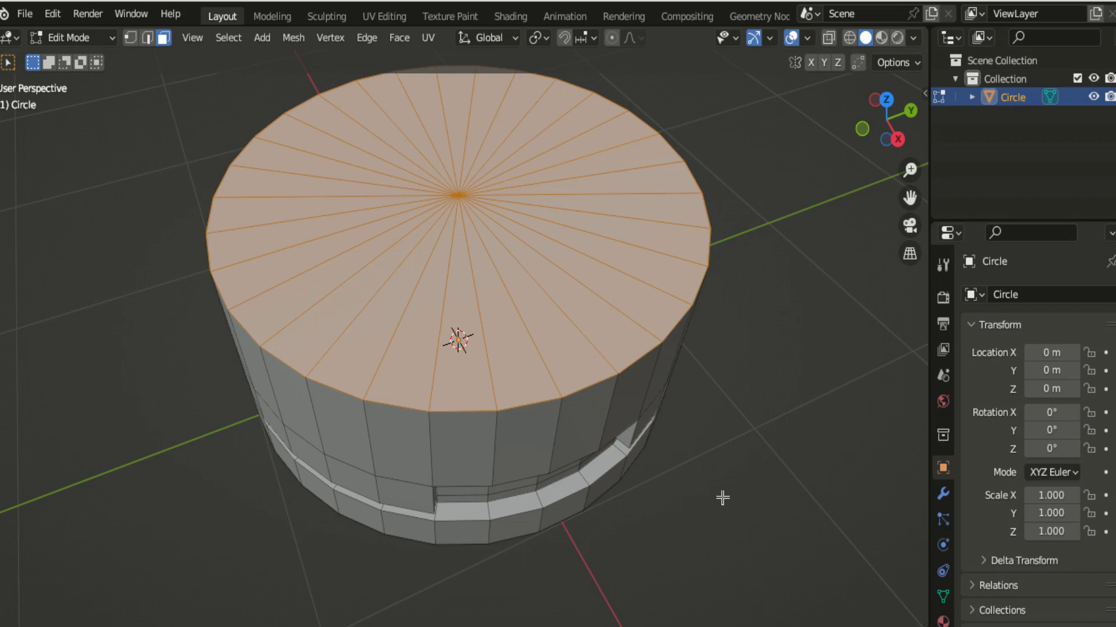
# Step: Inset the cylinder's top face by 0.2195 m, then return to the right view
pyautogui.press('i')
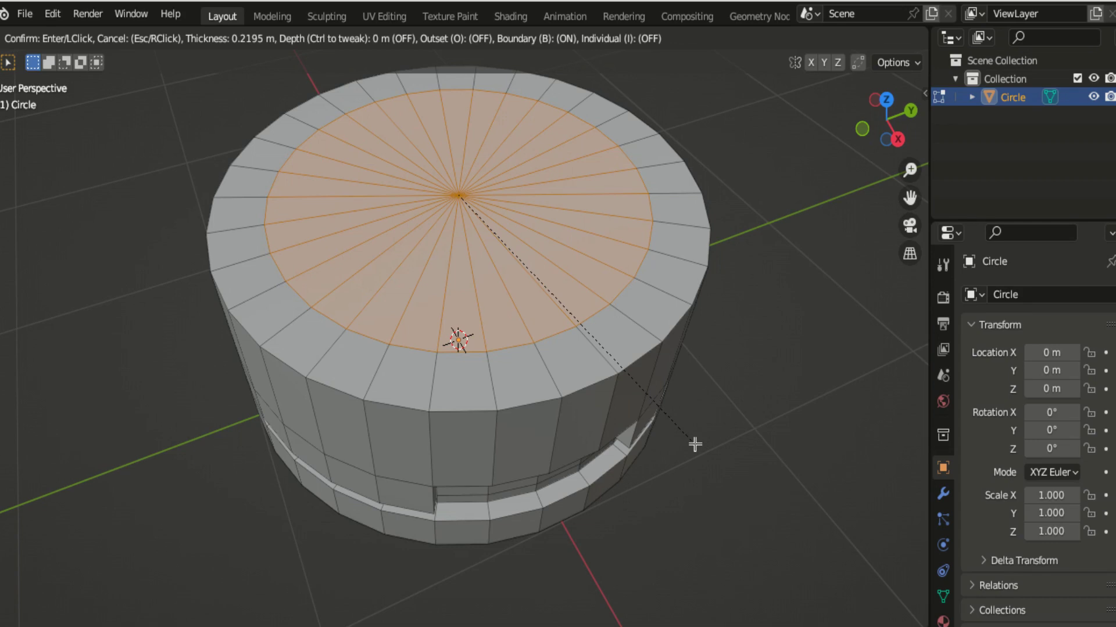
pyautogui.click(695, 445)
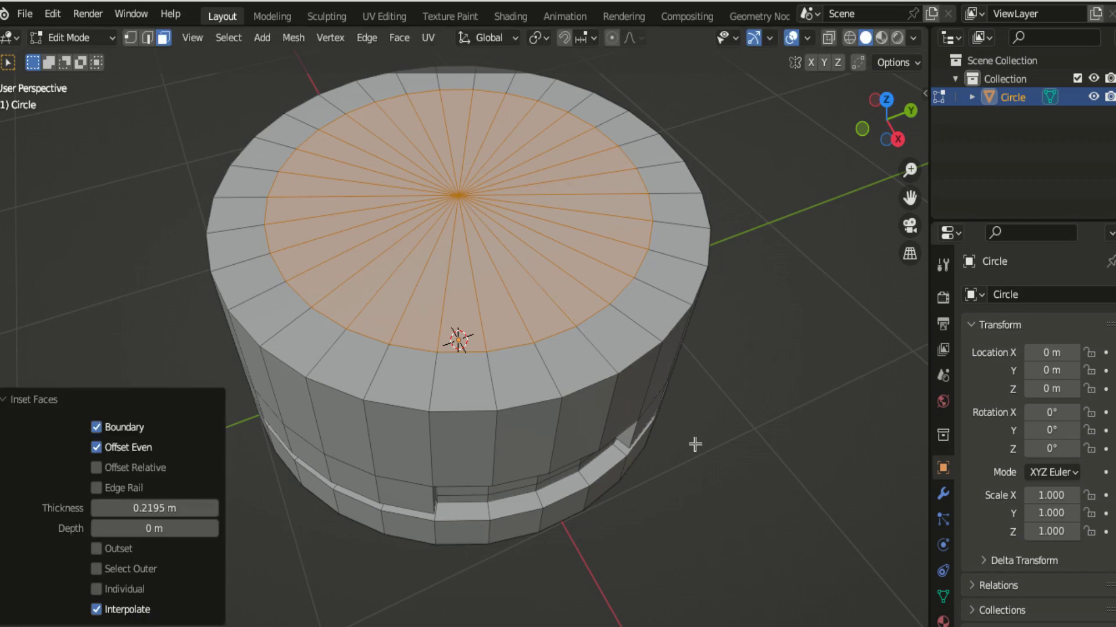
pyautogui.press('KP_3')
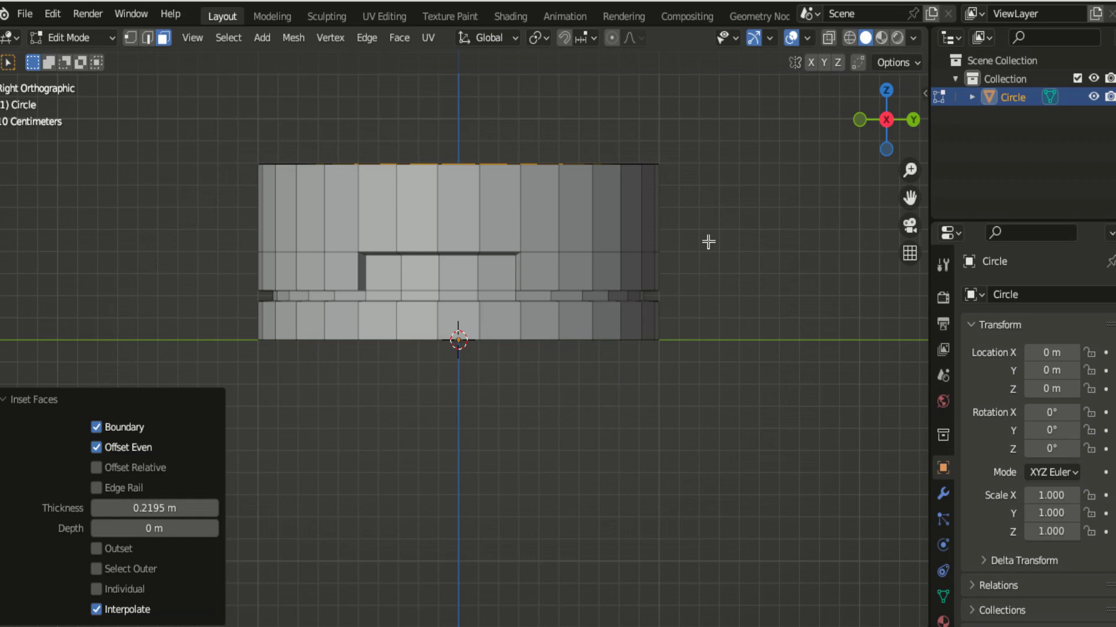
# Step: Extrude the inset top face 0.0125 m and scale it 1.347 times into a lip
pyautogui.press('e')
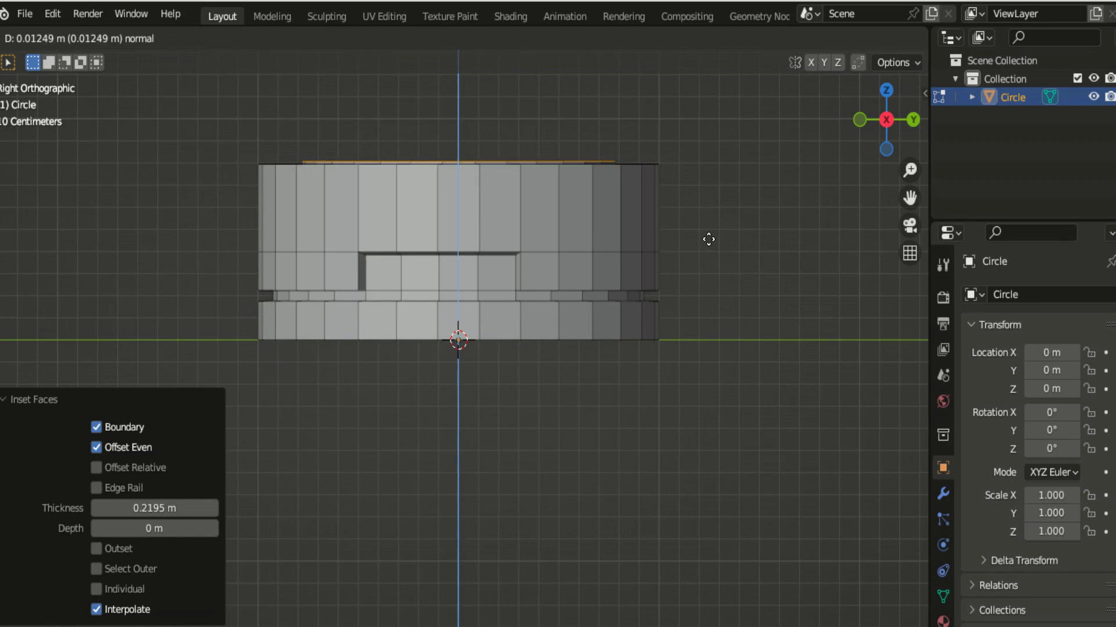
pyautogui.click(708, 239)
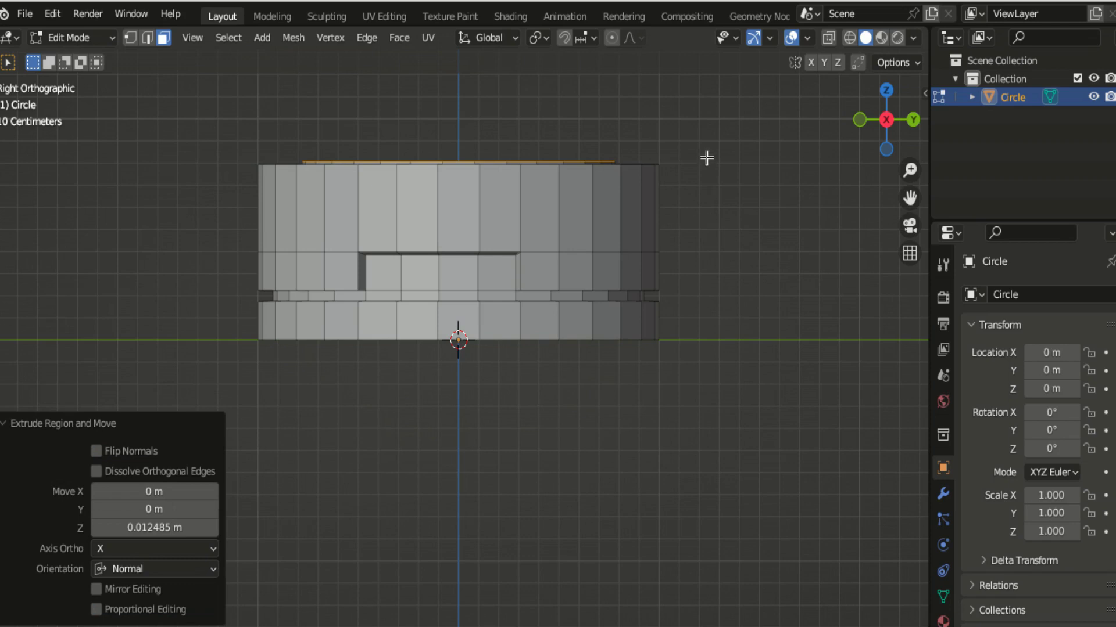
pyautogui.press('s')
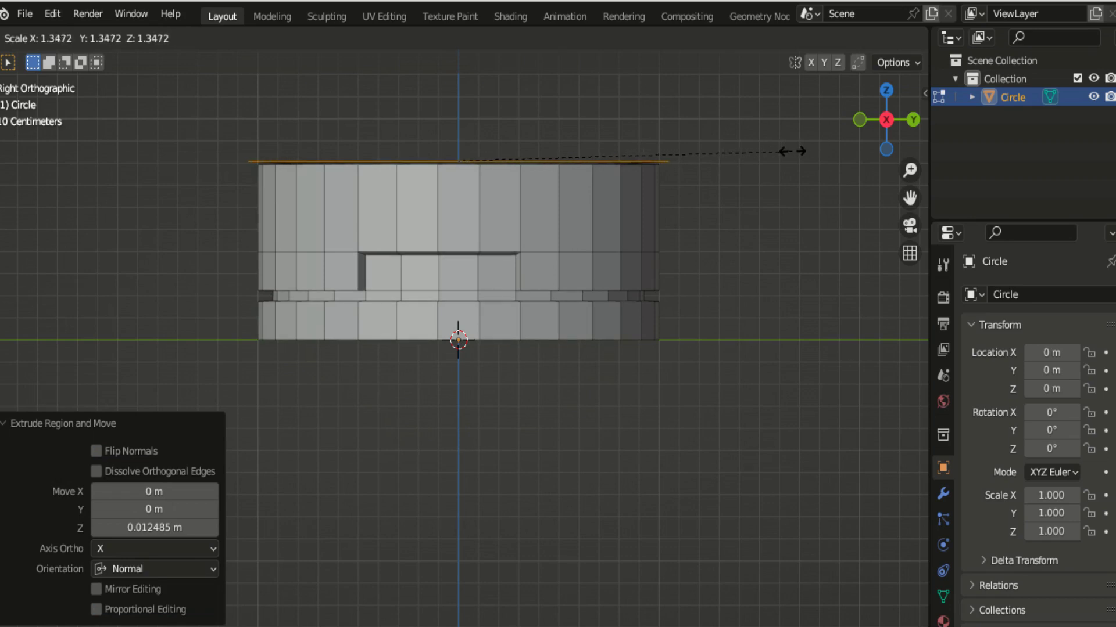
pyautogui.click(793, 151)
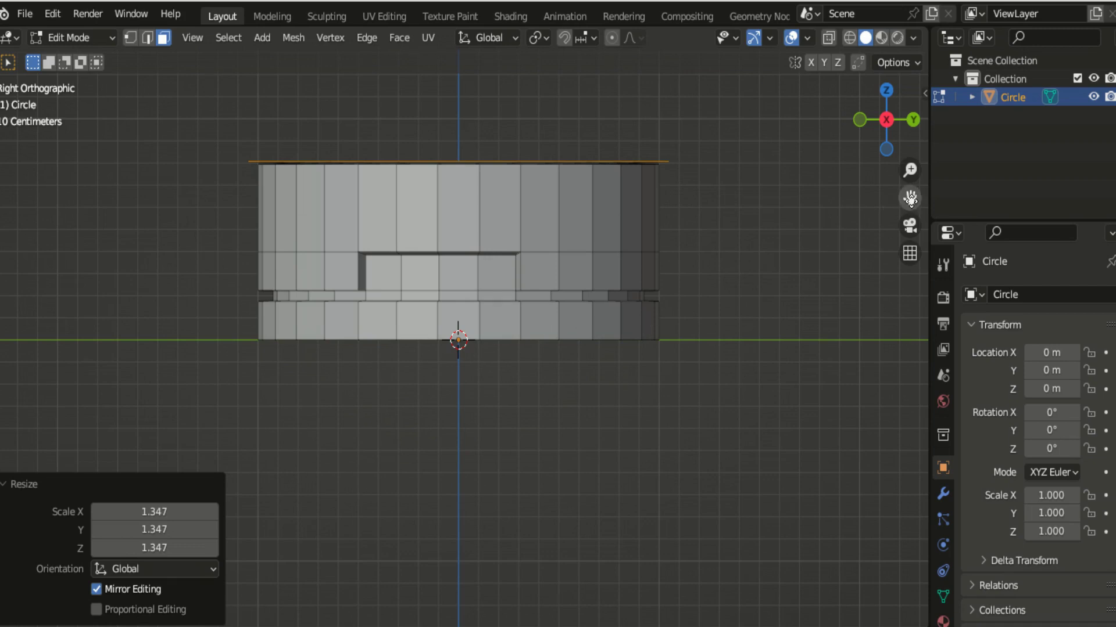
pyautogui.moveTo(910, 199)
pyautogui.mouseDown()
pyautogui.moveTo(909, 157)
pyautogui.moveTo(910, 192)
pyautogui.moveTo(907, 178)
pyautogui.moveTo(773, 205)
pyautogui.mouseUp()
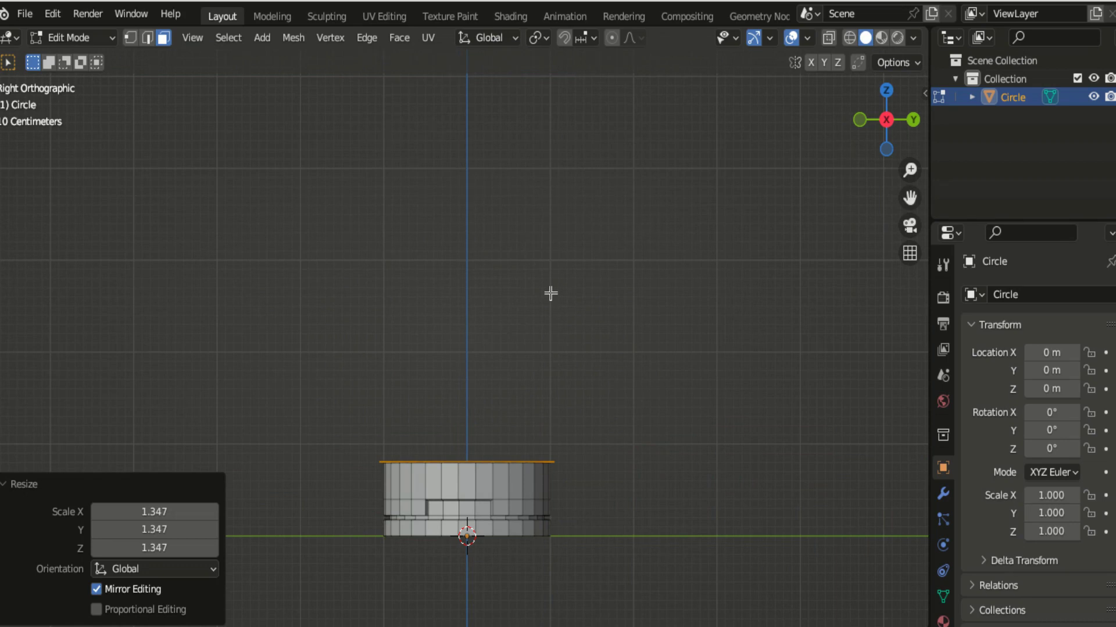
pyautogui.scroll(-1, 591, 343)
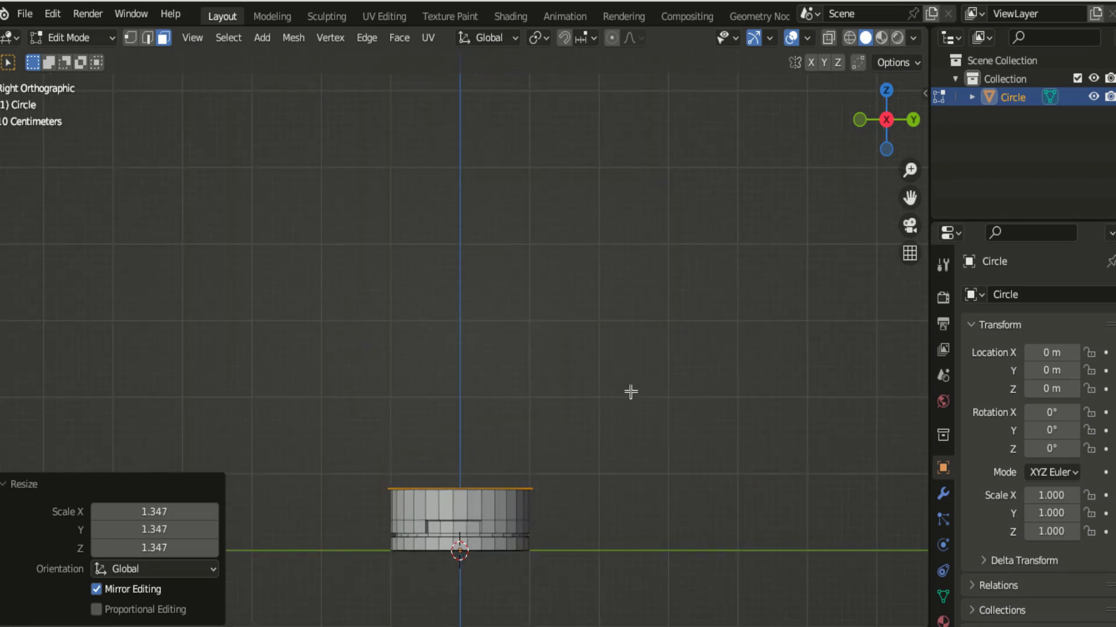
# Step: Extrude the top ring 4.7828 m upward and scale it 1.339 times wider
pyautogui.press('e')
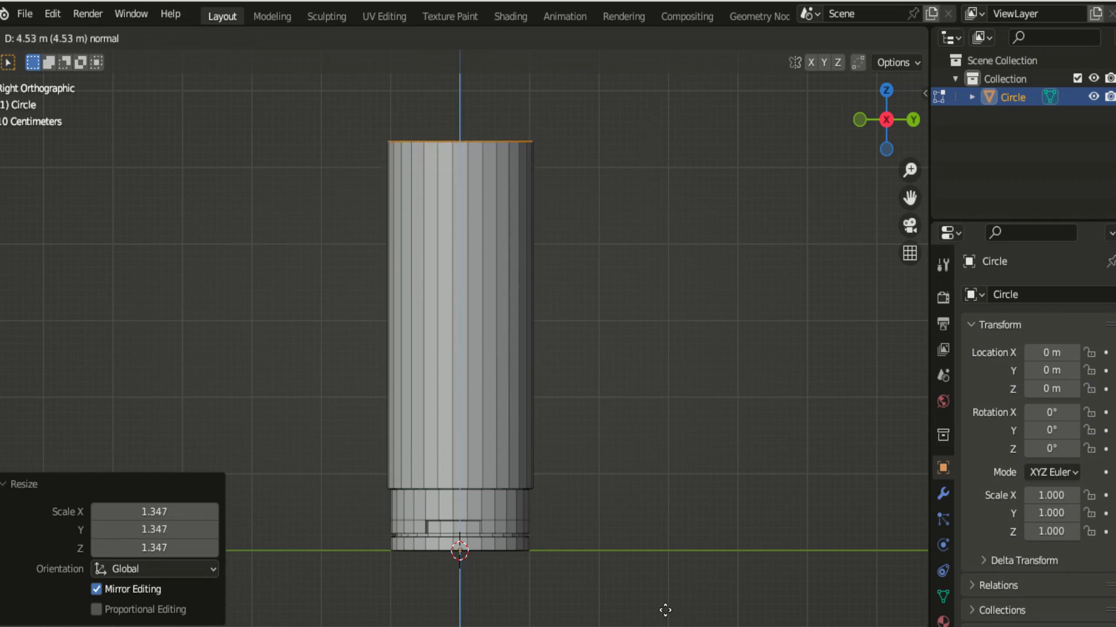
pyautogui.click(667, 591)
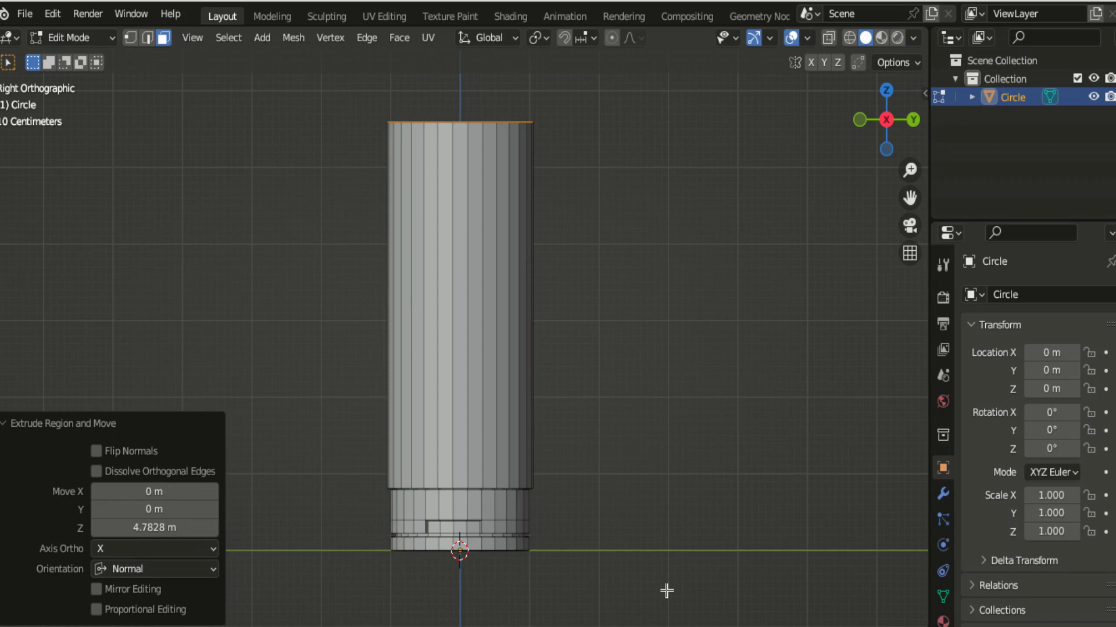
pyautogui.press('s')
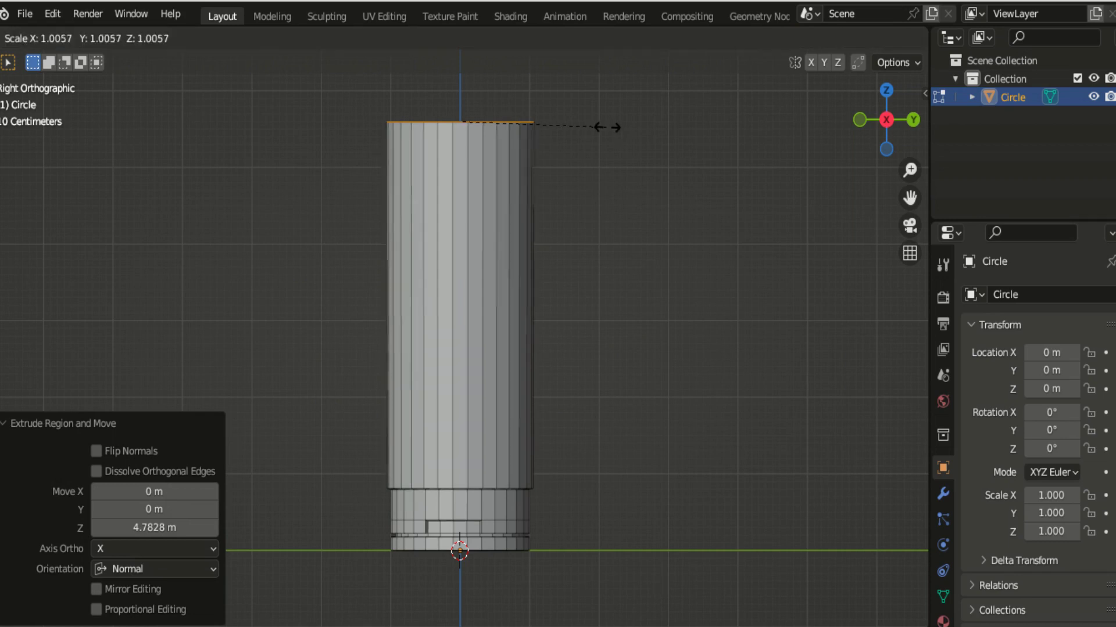
pyautogui.click(655, 127)
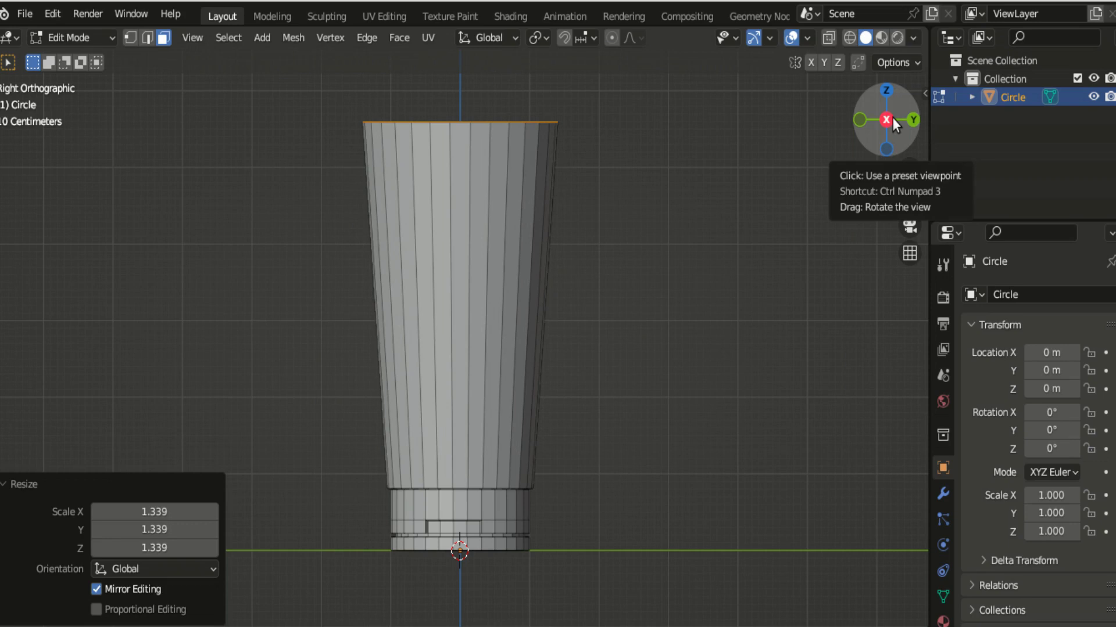
pyautogui.moveTo(891, 94); pyautogui.dragTo(891, 93)
pyautogui.click(890, 92)
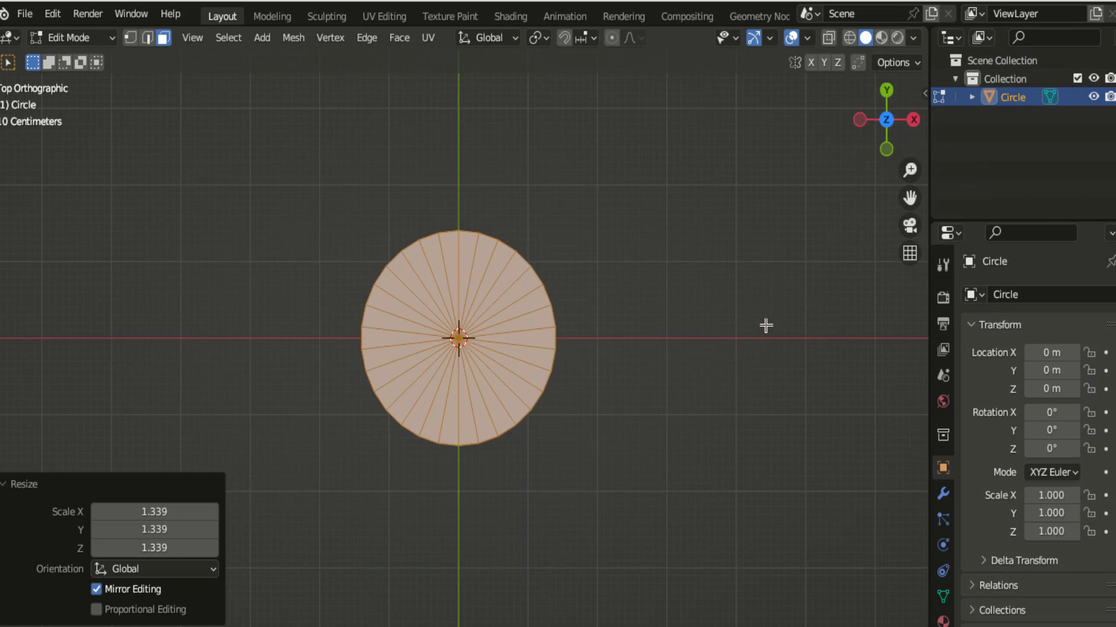
# Step: Scale the top ring along X to -0.003, pinching it into a thin seam
pyautogui.press('s')
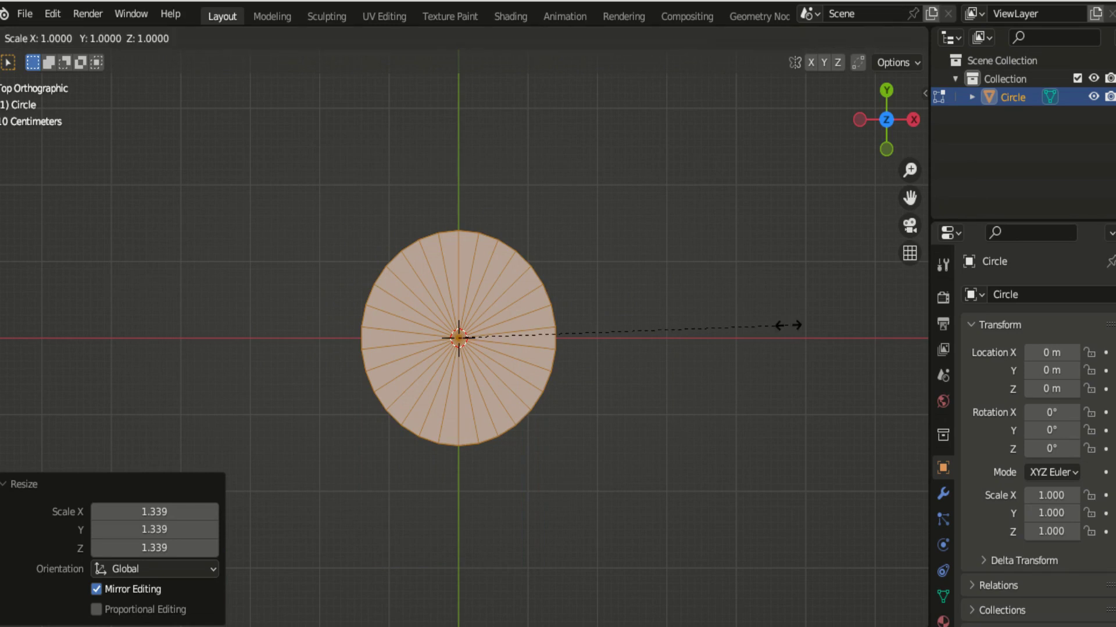
pyautogui.press('x')
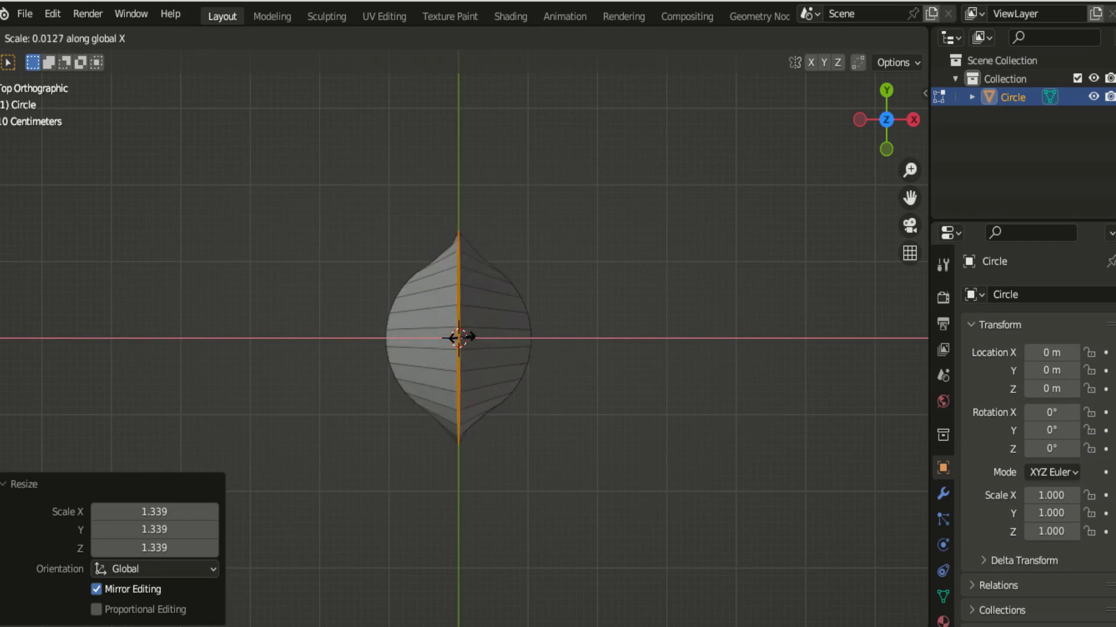
pyautogui.click(459, 338)
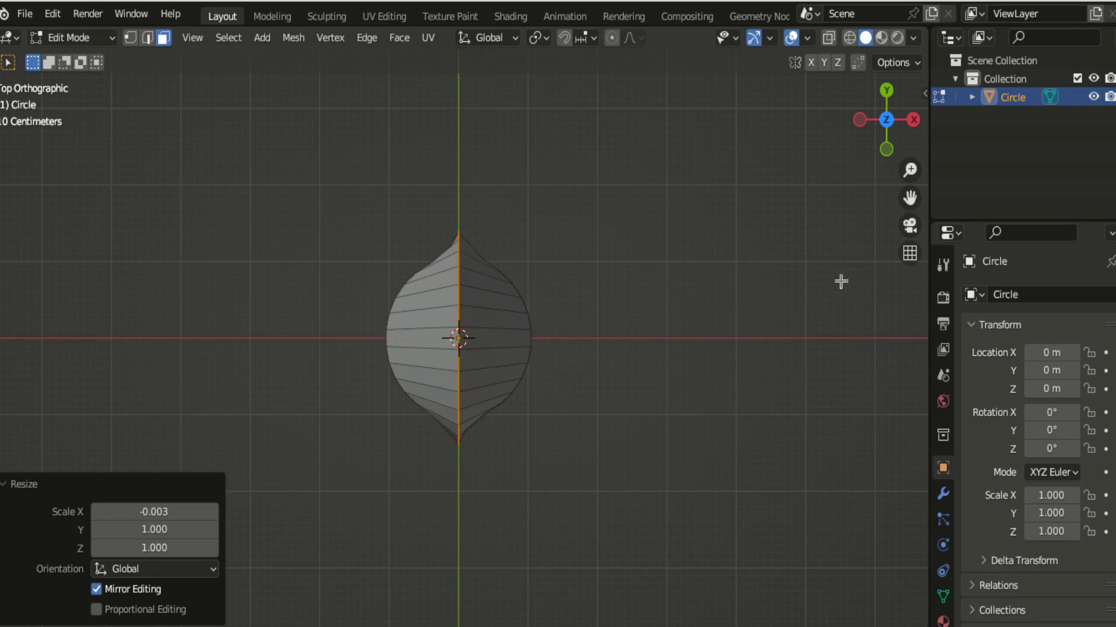
pyautogui.moveTo(885, 123)
pyautogui.mouseDown()
pyautogui.moveTo(907, 93)
pyautogui.moveTo(889, 114)
pyautogui.mouseUp()
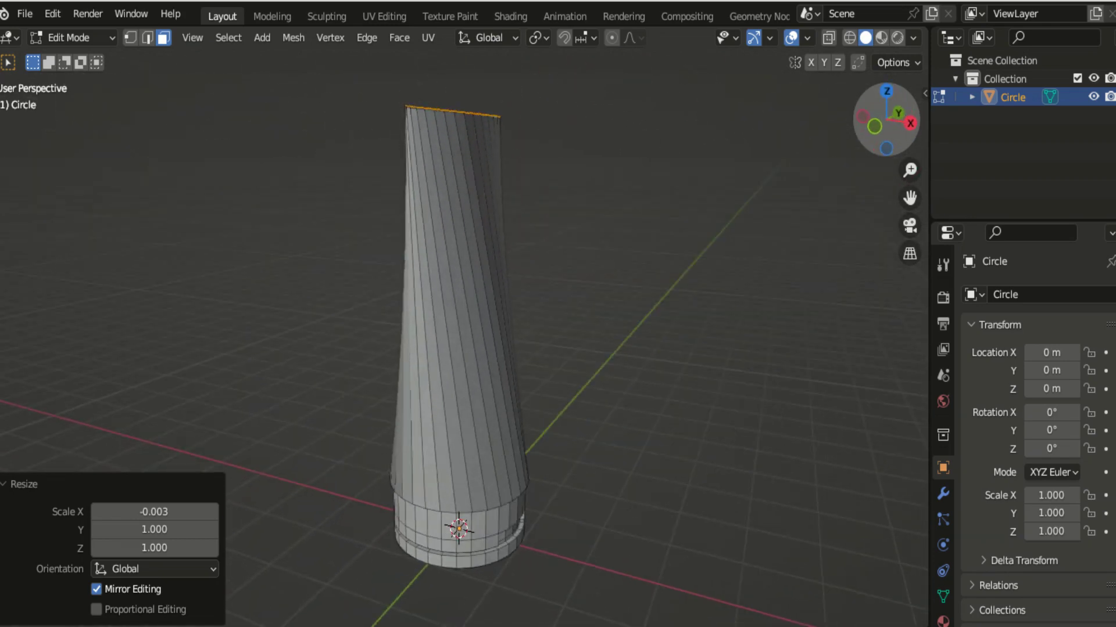
# Step: Extrude the flattened top edge 0.47107 m into a seal strip and return to Object Mode
pyautogui.click(879, 117)
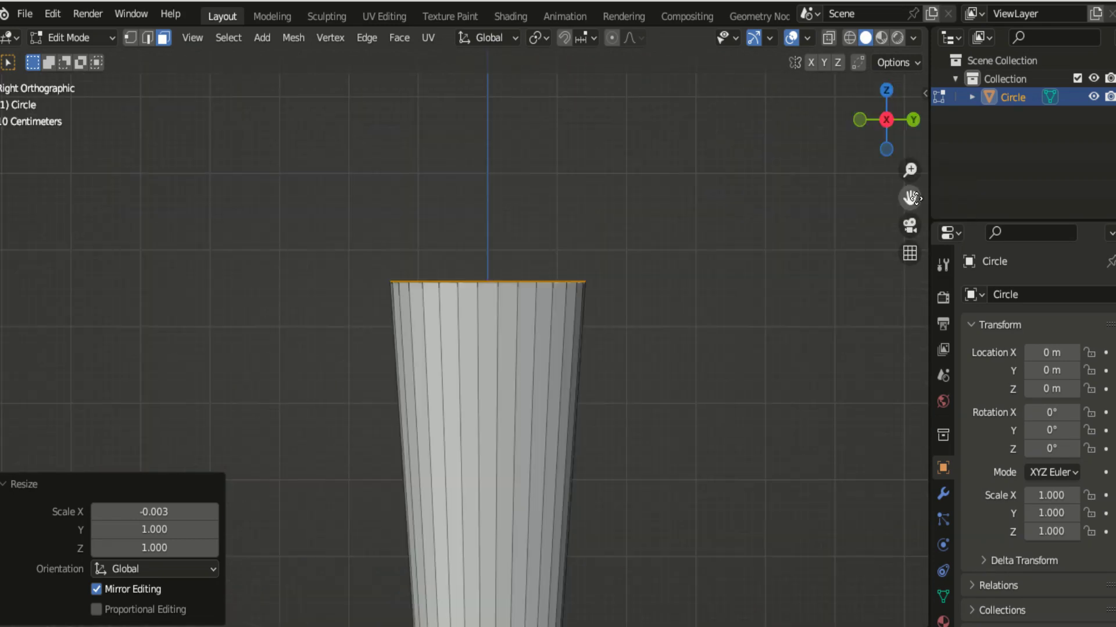
pyautogui.moveTo(910, 197); pyautogui.dragTo(899, 276)
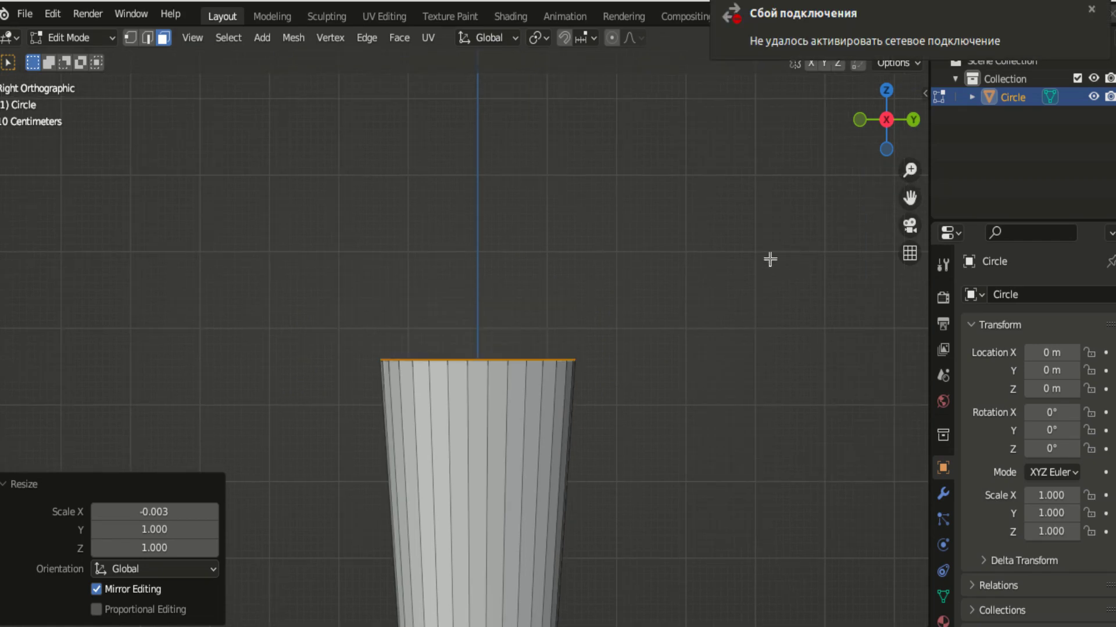
pyautogui.moveTo(910, 169); pyautogui.dragTo(909, 151)
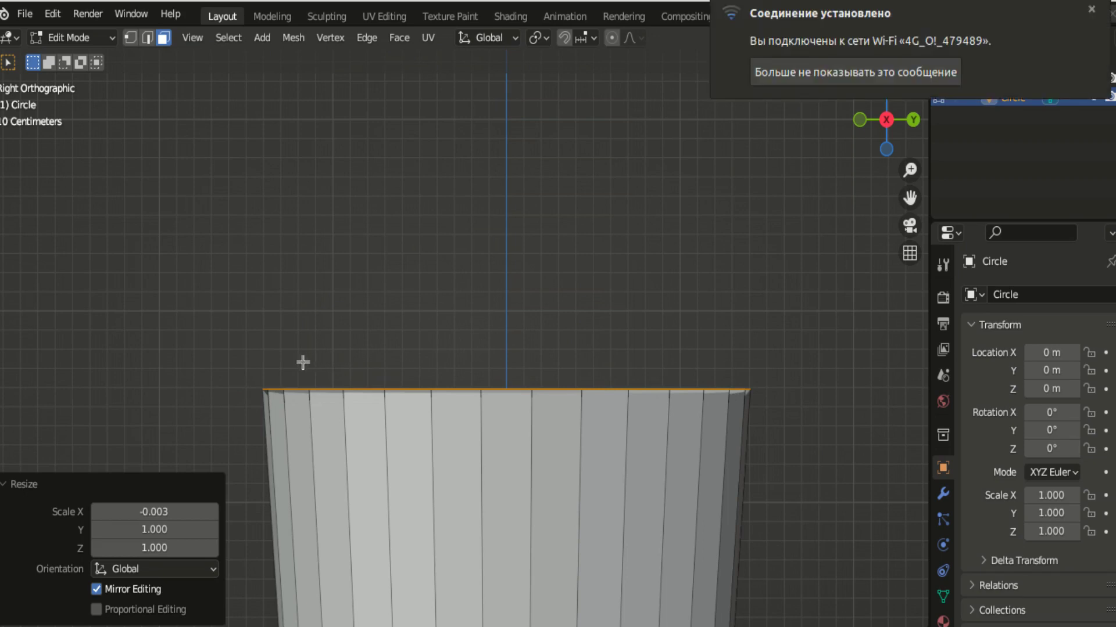
pyautogui.press('e')
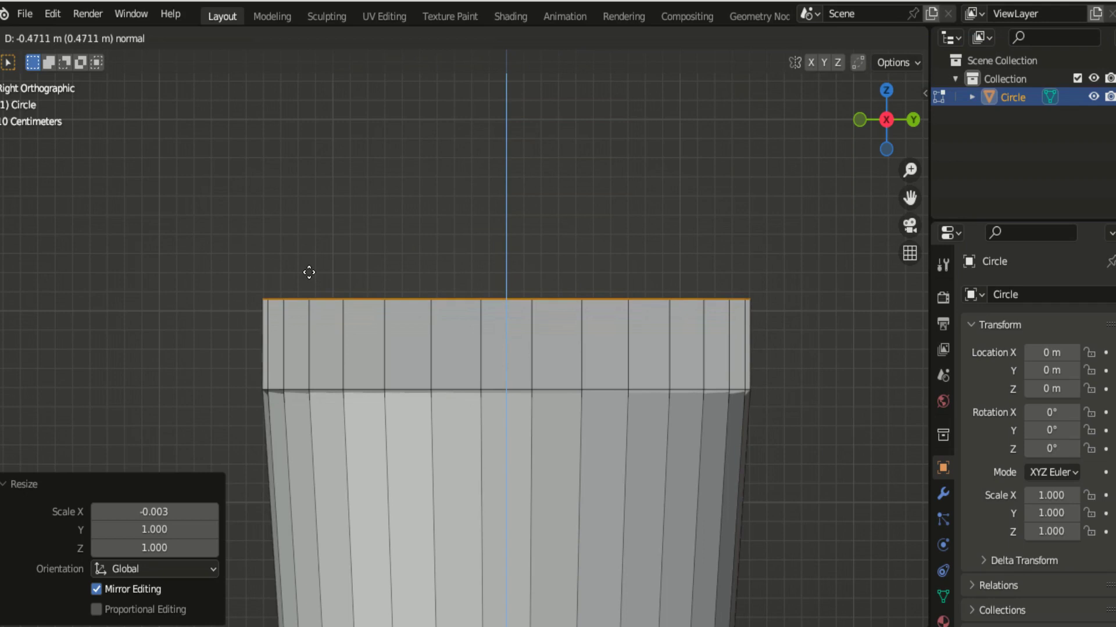
pyautogui.click(308, 272)
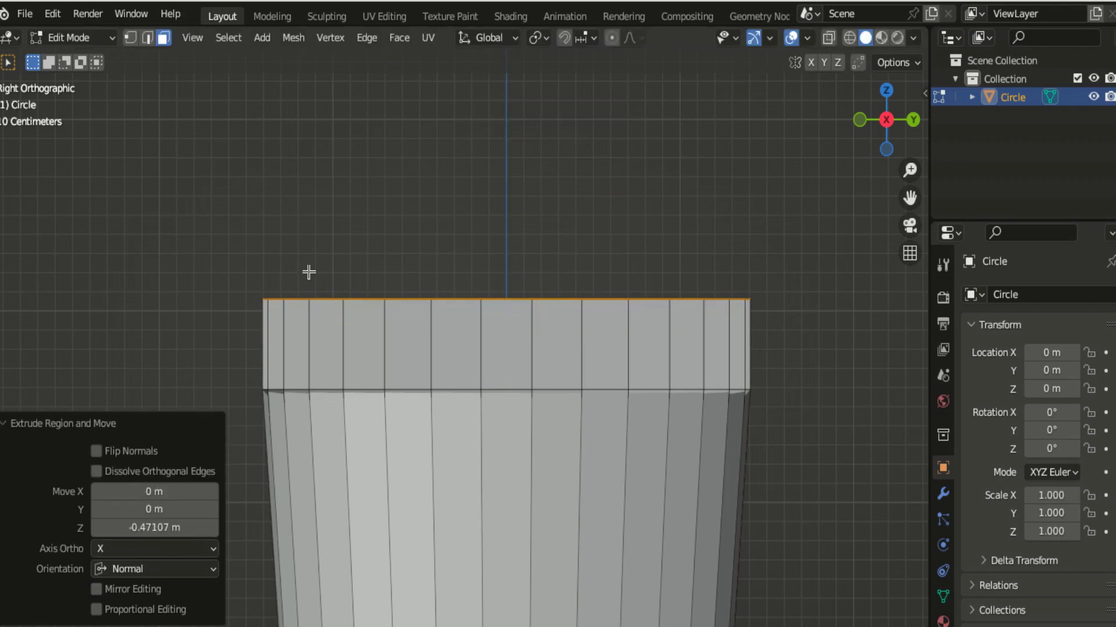
pyautogui.press('Tab')
pyautogui.scroll(-5, 309, 272)
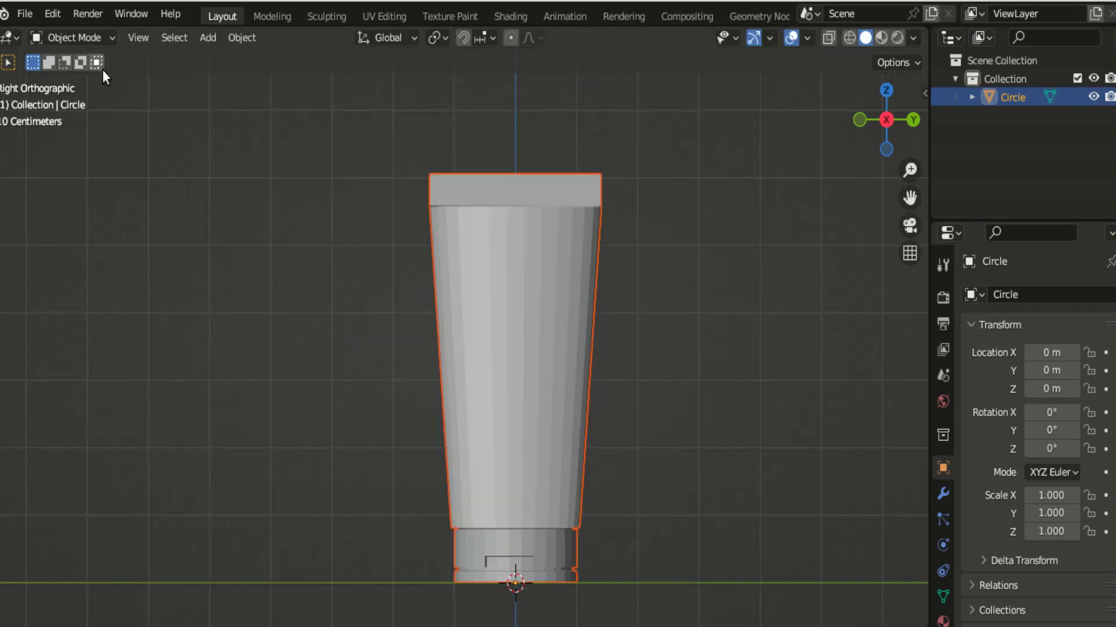
pyautogui.moveTo(885, 123); pyautogui.dragTo(831, 112)
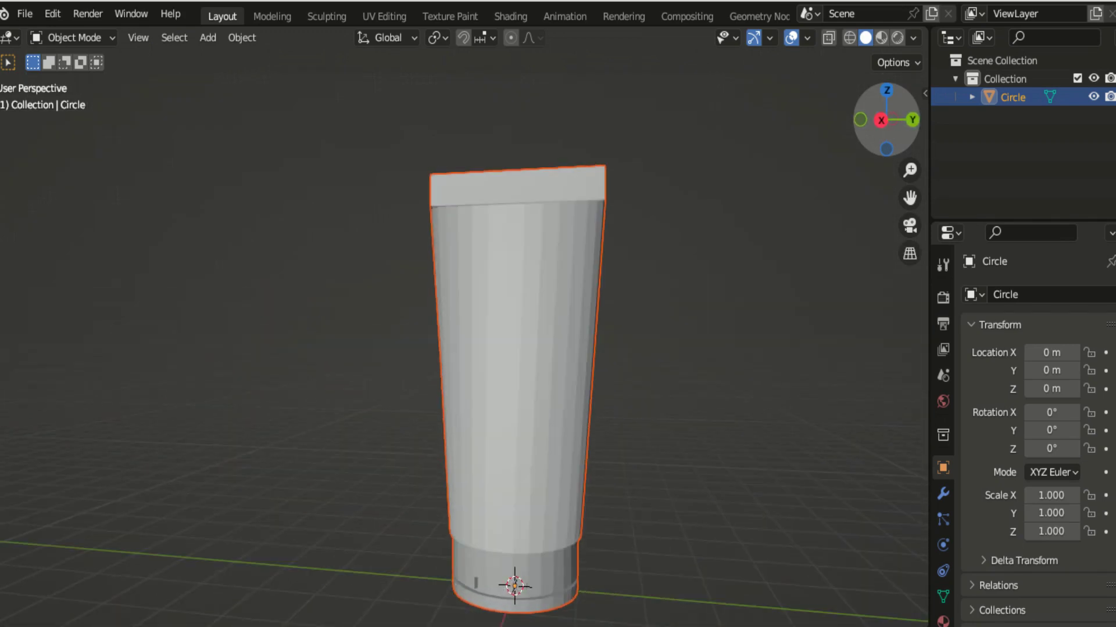
# Step: Apply Shade Smooth to the tube from its right-click object menu
pyautogui.rightClick(566, 269)
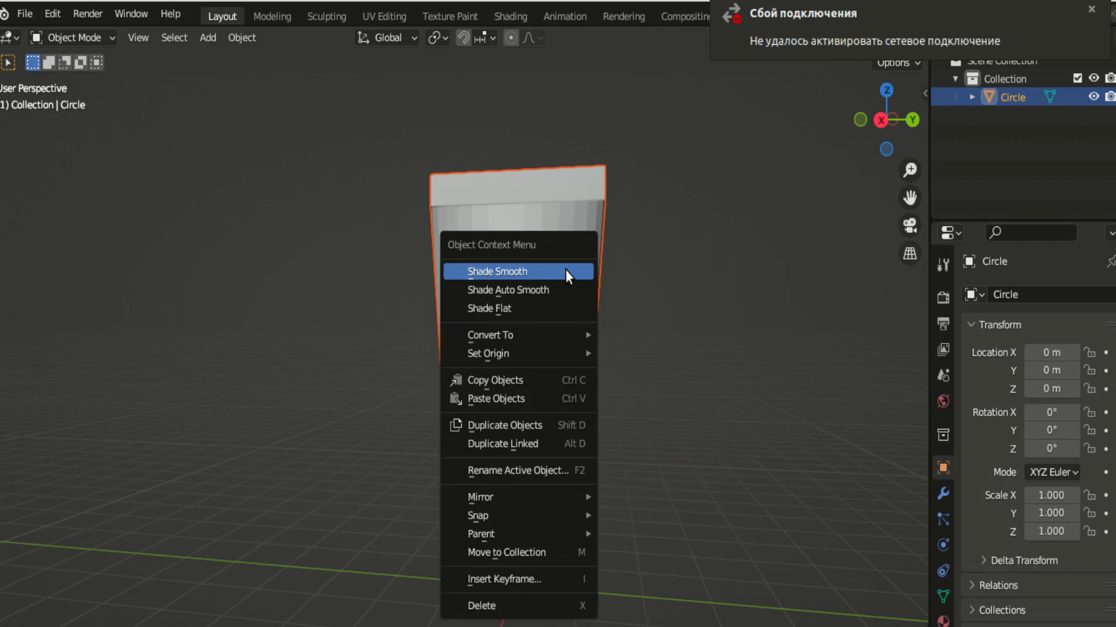
pyautogui.click(566, 270)
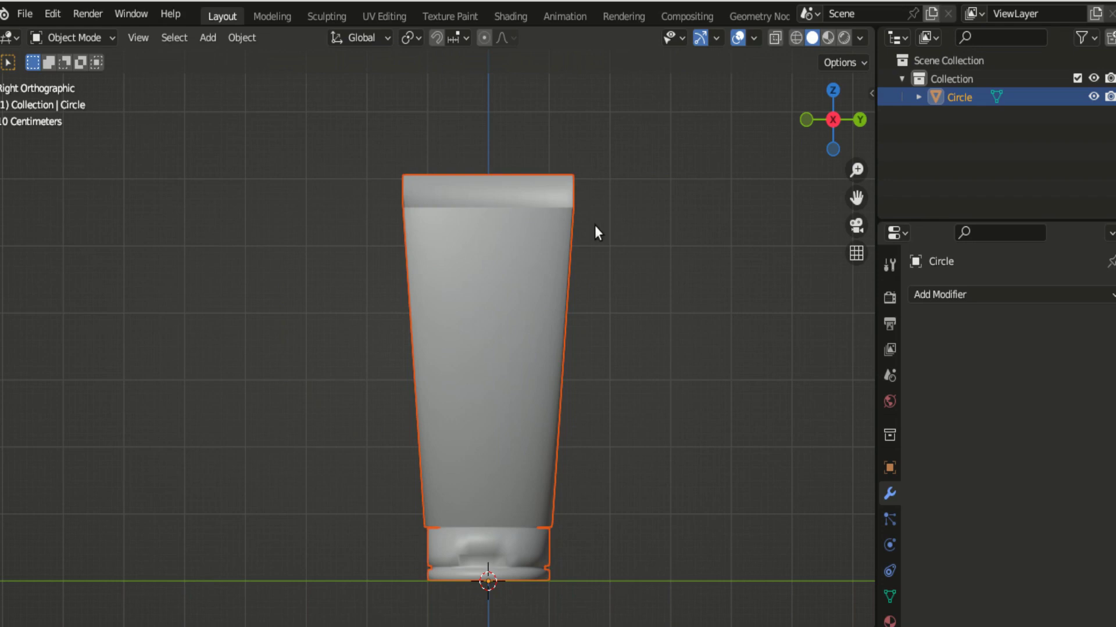
# Step: Add a cube, scale it to 0.122, and park it beside the tube's top-left
pyautogui.click(207, 41)
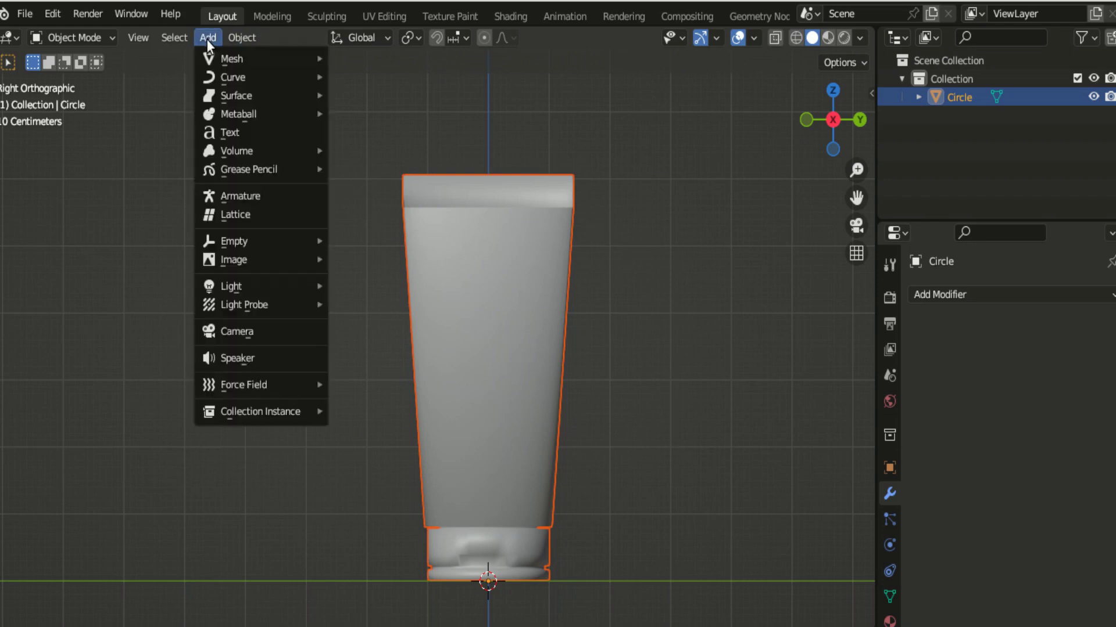
pyautogui.moveTo(232, 58)
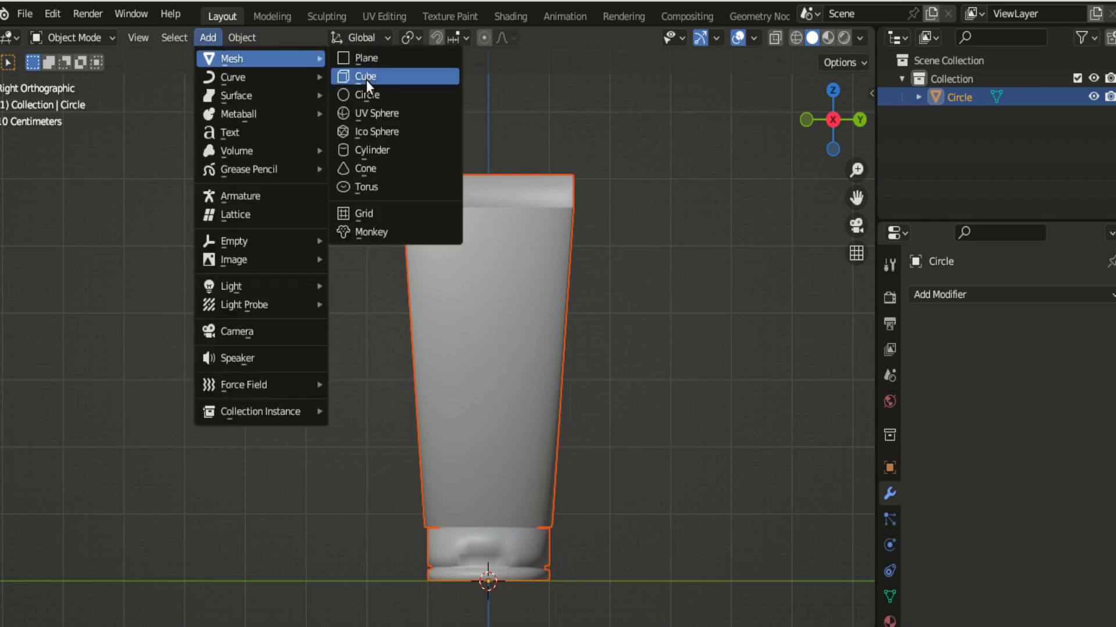
pyautogui.click(366, 79)
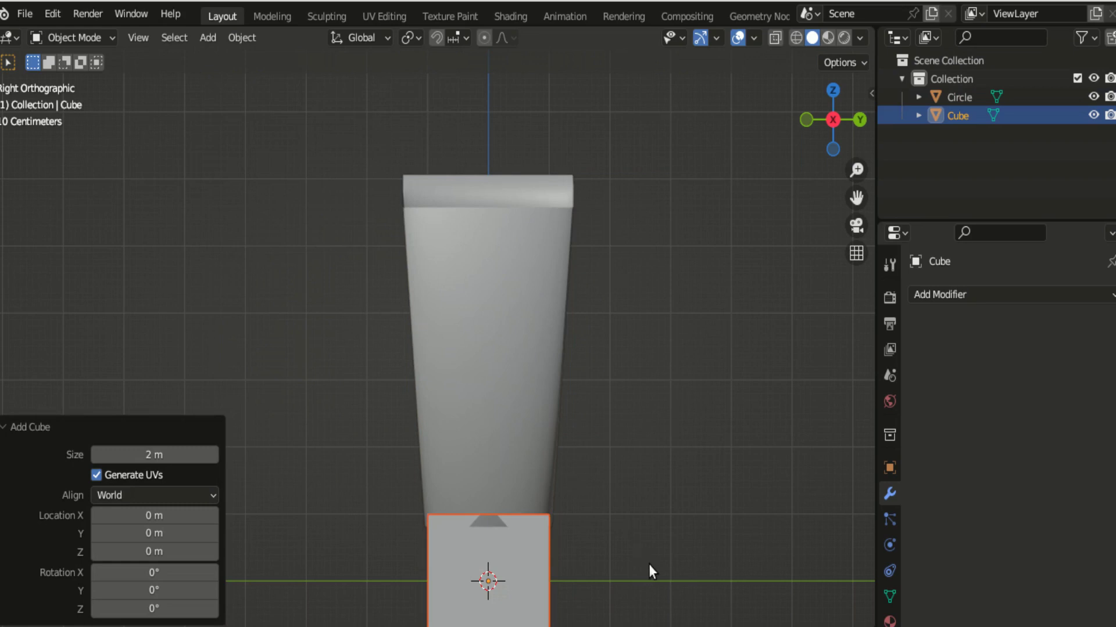
pyautogui.press('g')
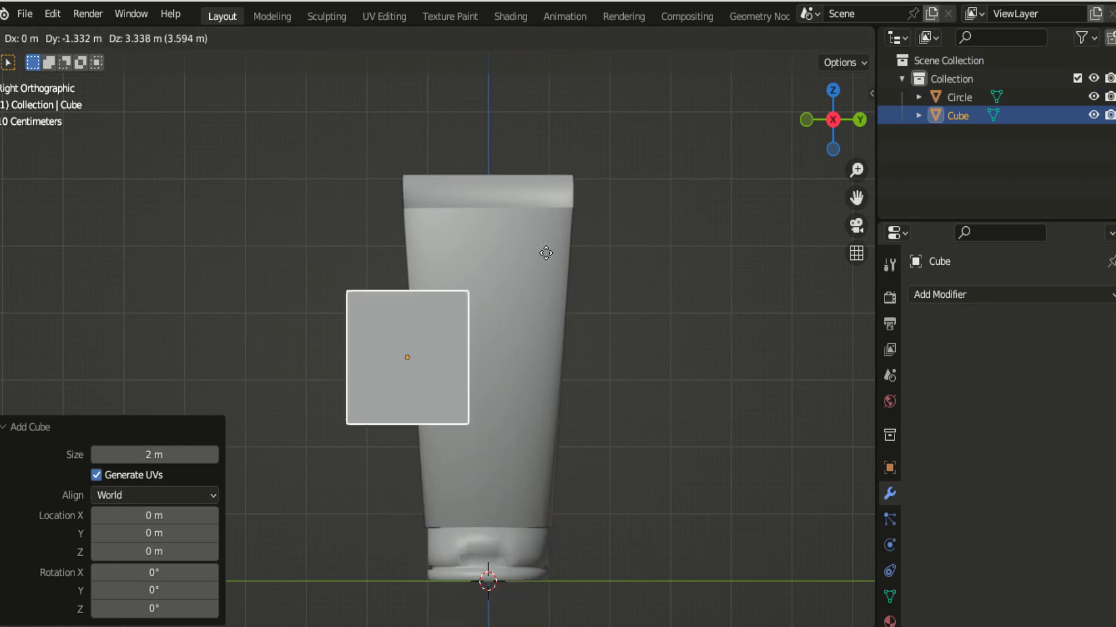
pyautogui.click(482, 173)
pyautogui.press('s')
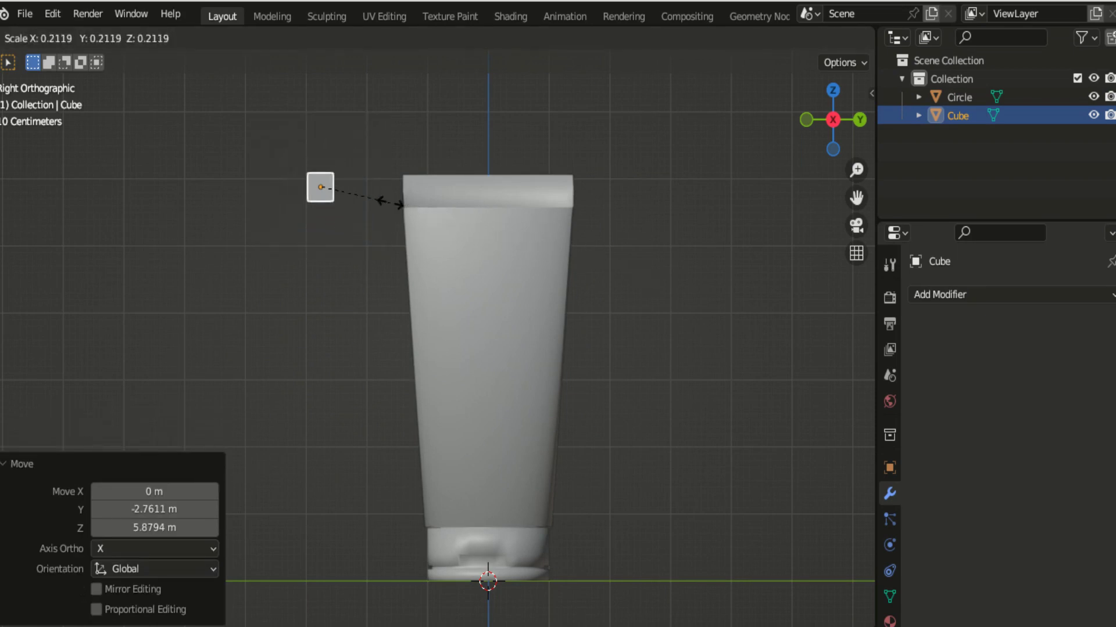
pyautogui.click(361, 195)
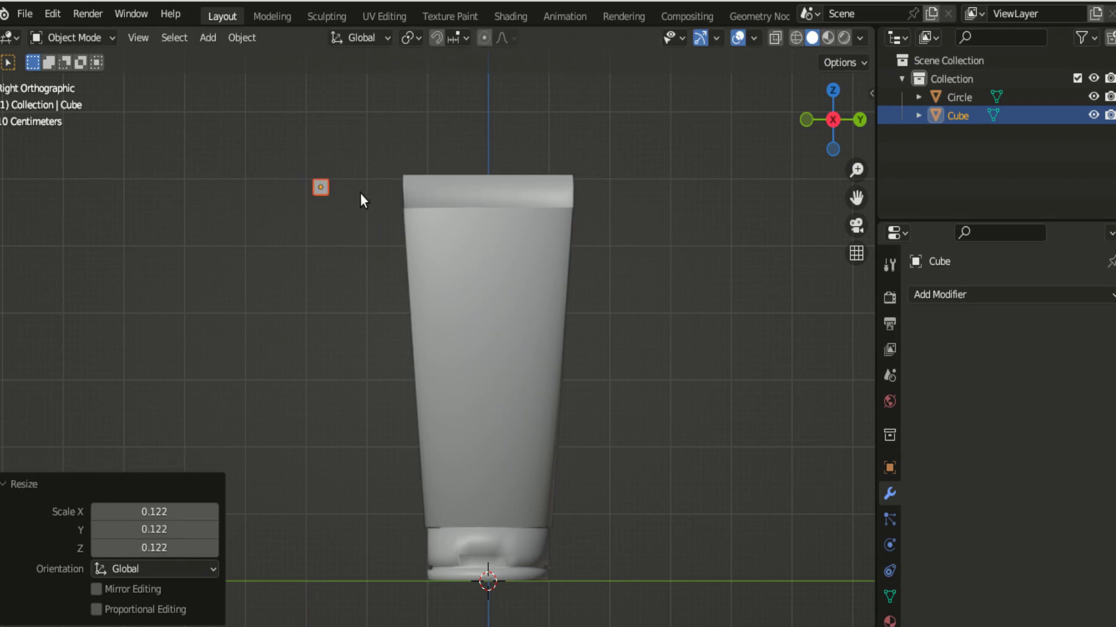
pyautogui.press('g')
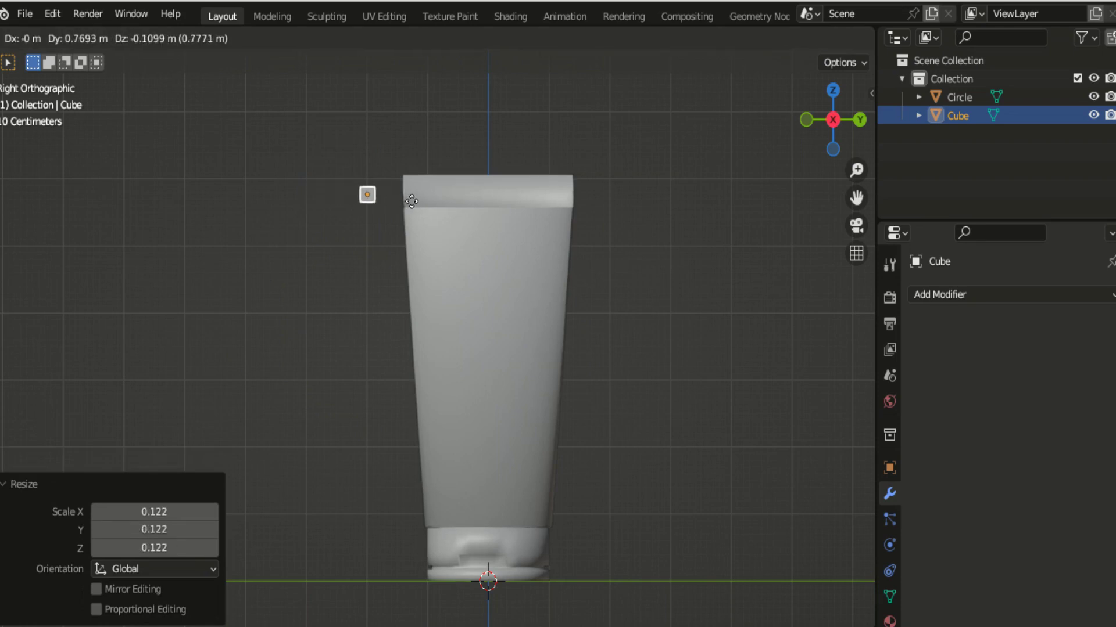
pyautogui.click(428, 204)
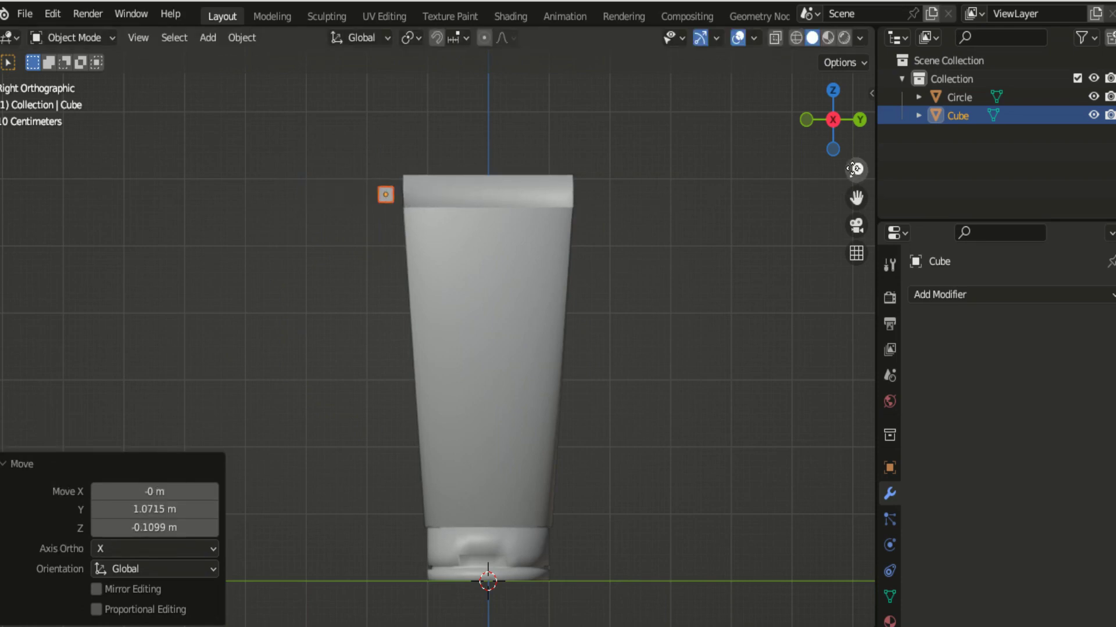
# Step: Zoom to bring the small cube into view and scale it down to 0.377
pyautogui.moveTo(857, 170); pyautogui.dragTo(857, 116)
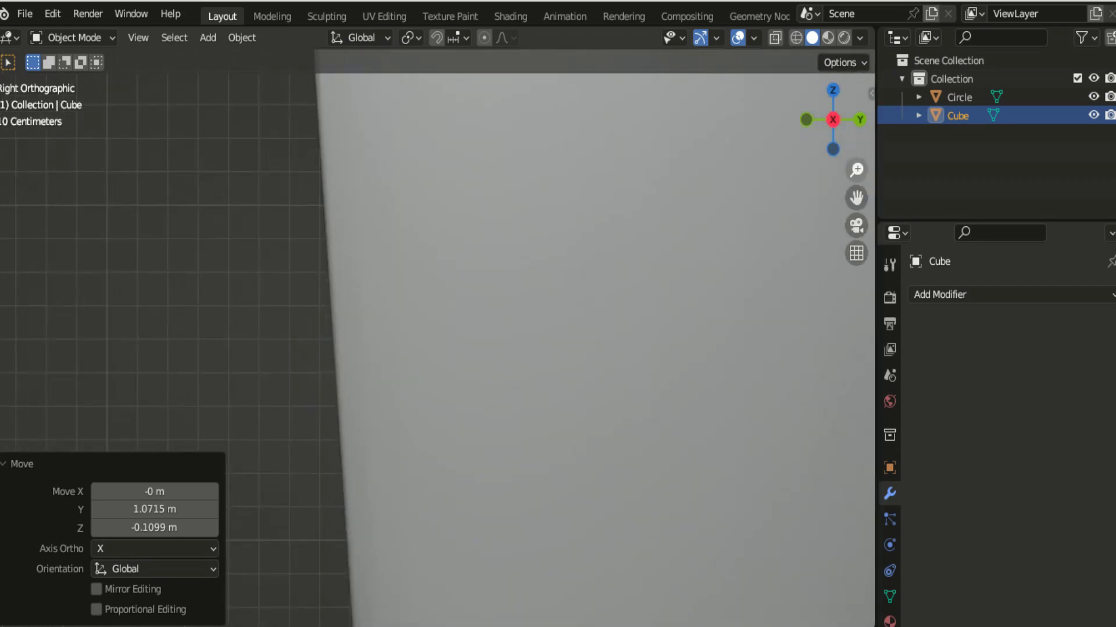
pyautogui.moveTo(857, 170)
pyautogui.mouseDown()
pyautogui.moveTo(857, 197)
pyautogui.moveTo(815, 207)
pyautogui.mouseUp()
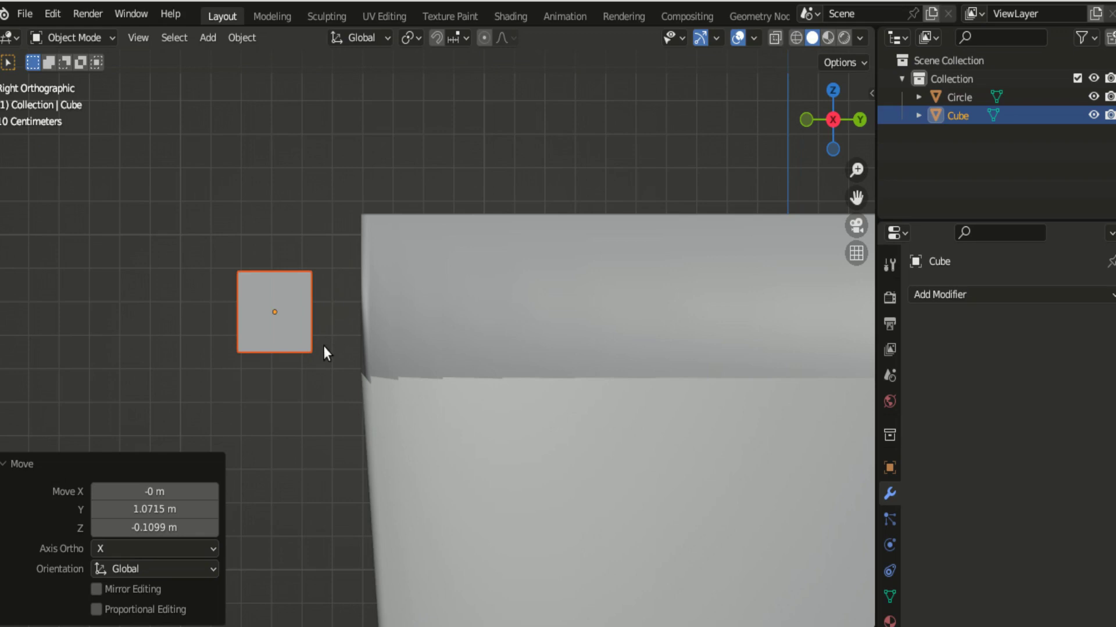
pyautogui.press('s')
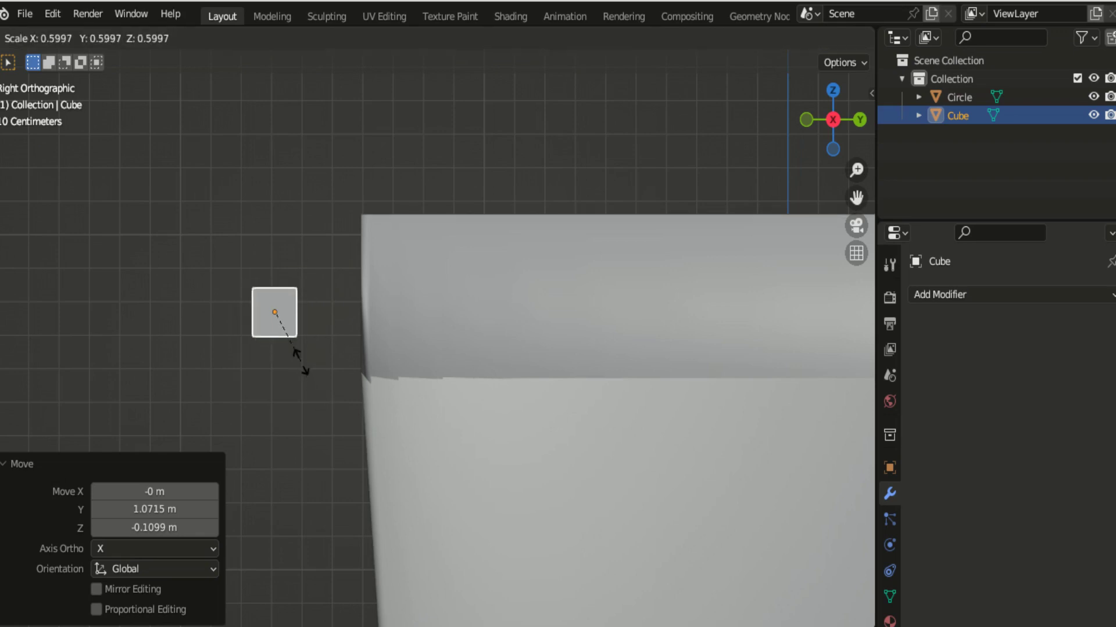
pyautogui.click(297, 338)
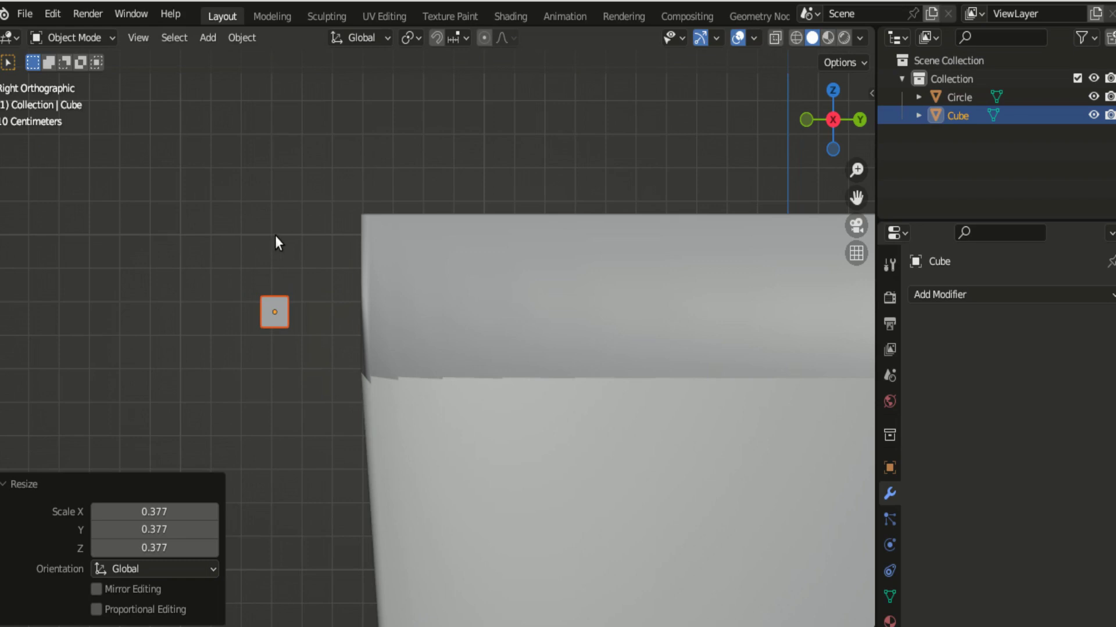
# Step: Stretch the cube 9.423 along Z, then scale it uniformly to 0.592
pyautogui.press('s')
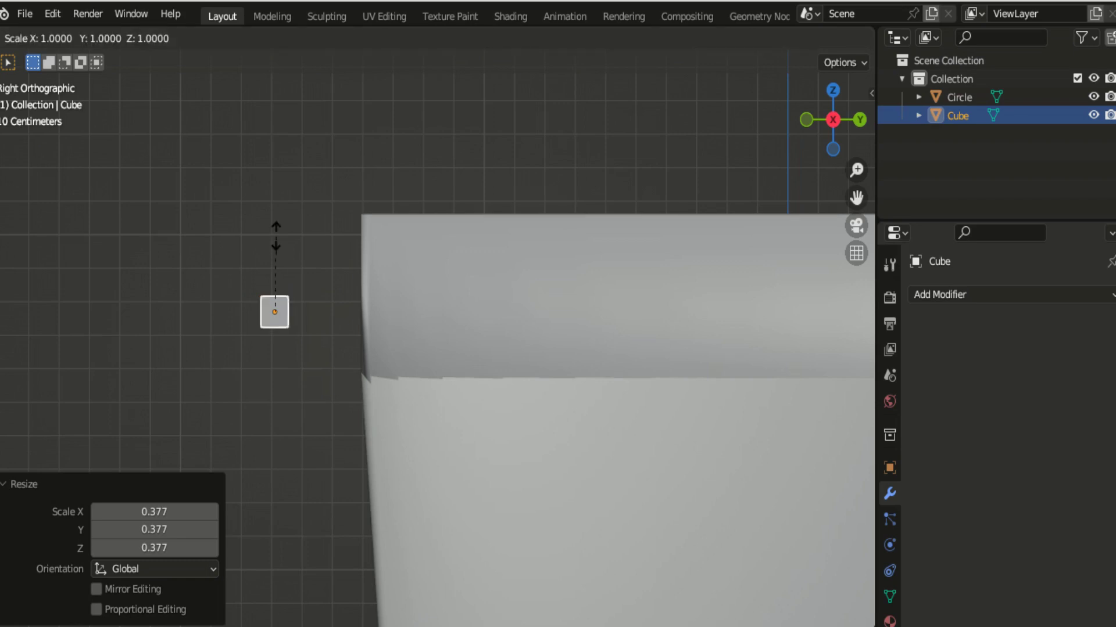
pyautogui.press('z')
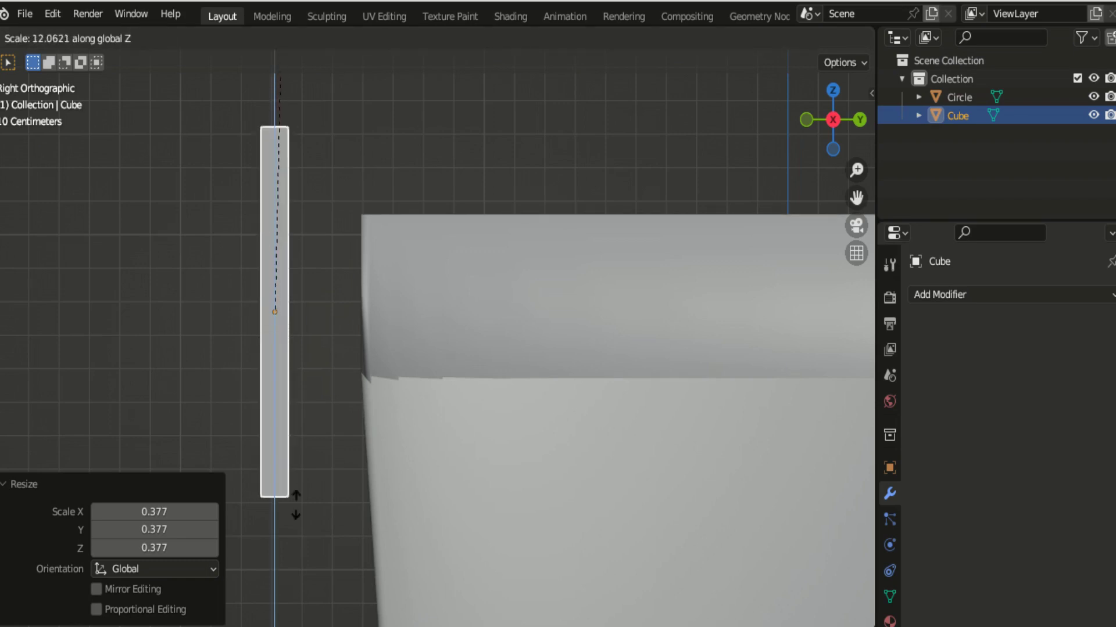
pyautogui.click(250, 122)
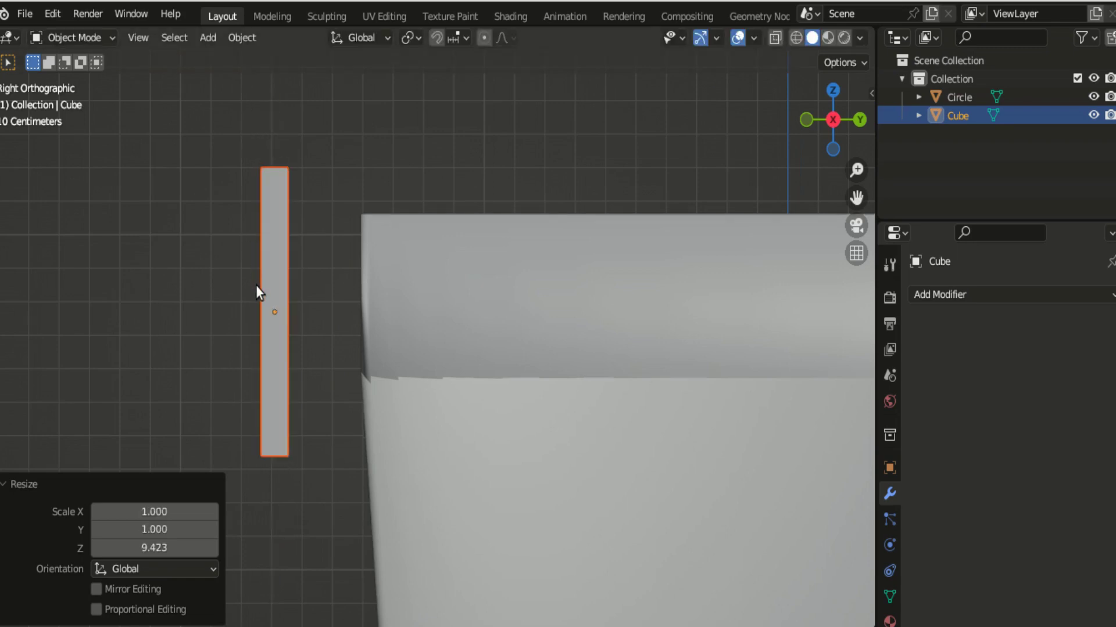
pyautogui.press('s')
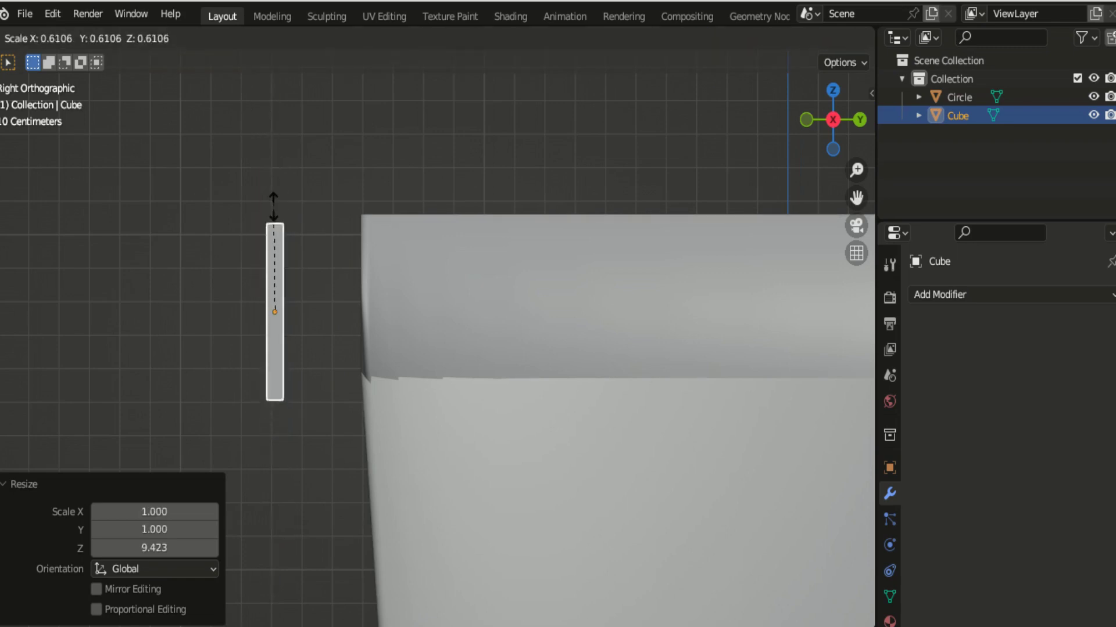
pyautogui.click(296, 203)
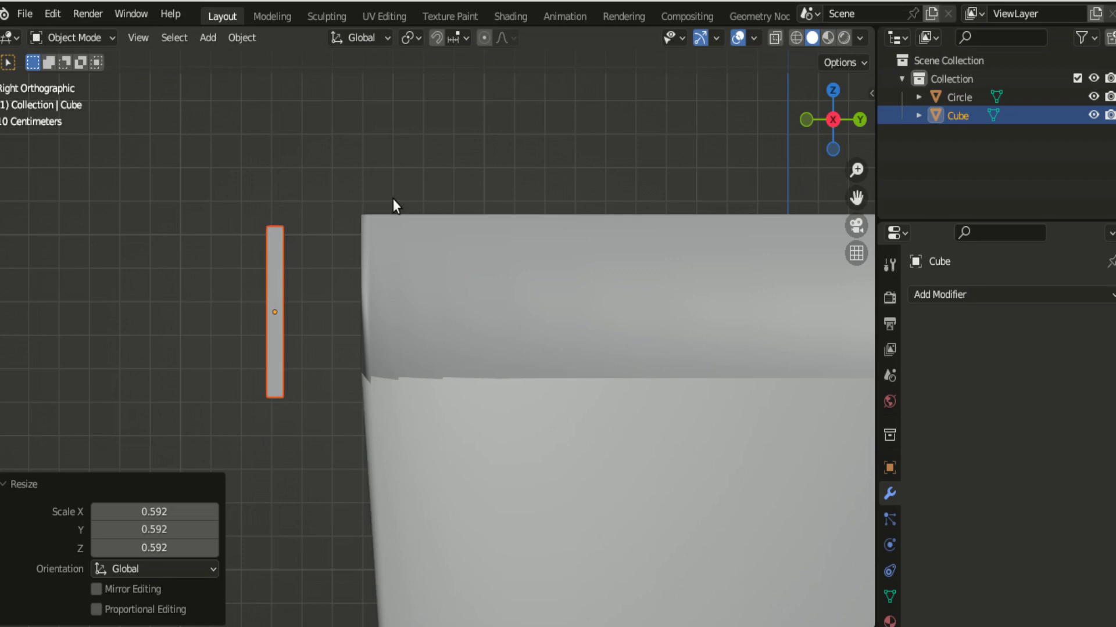
# Step: In Front view, enlarge the thin cube slightly and lift it a little
pyautogui.click(810, 122)
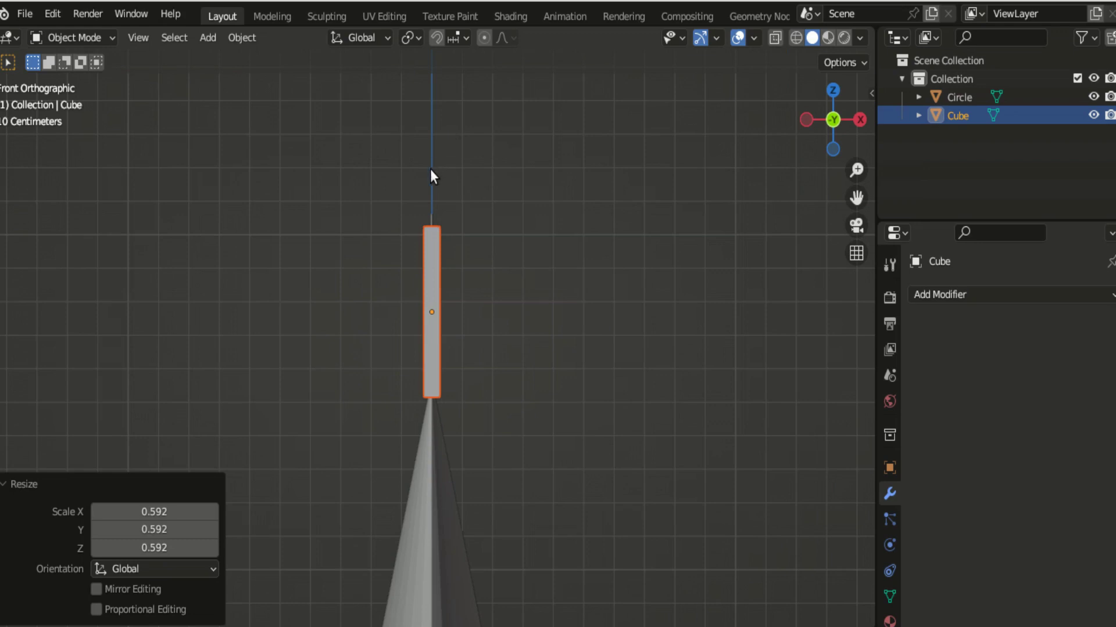
pyautogui.press('s')
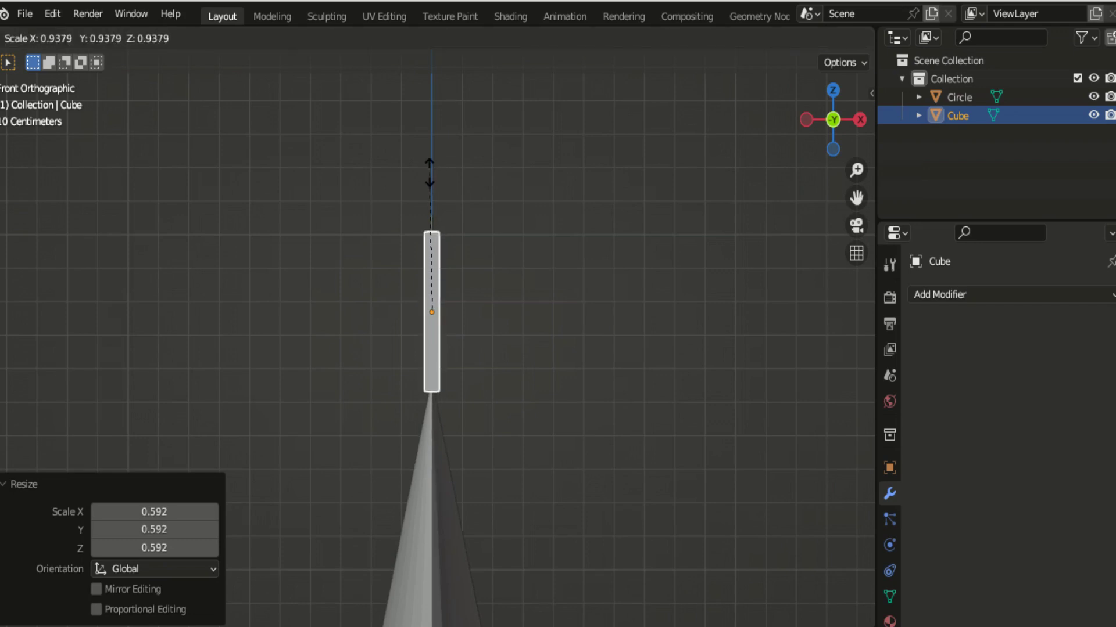
pyautogui.click(430, 174)
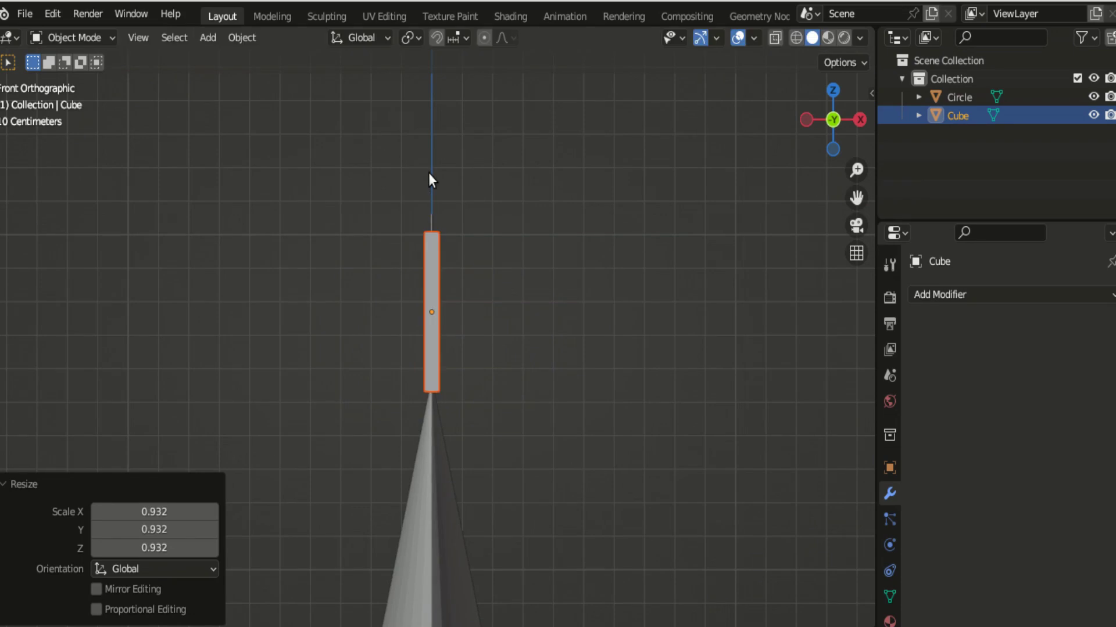
pyautogui.press('g')
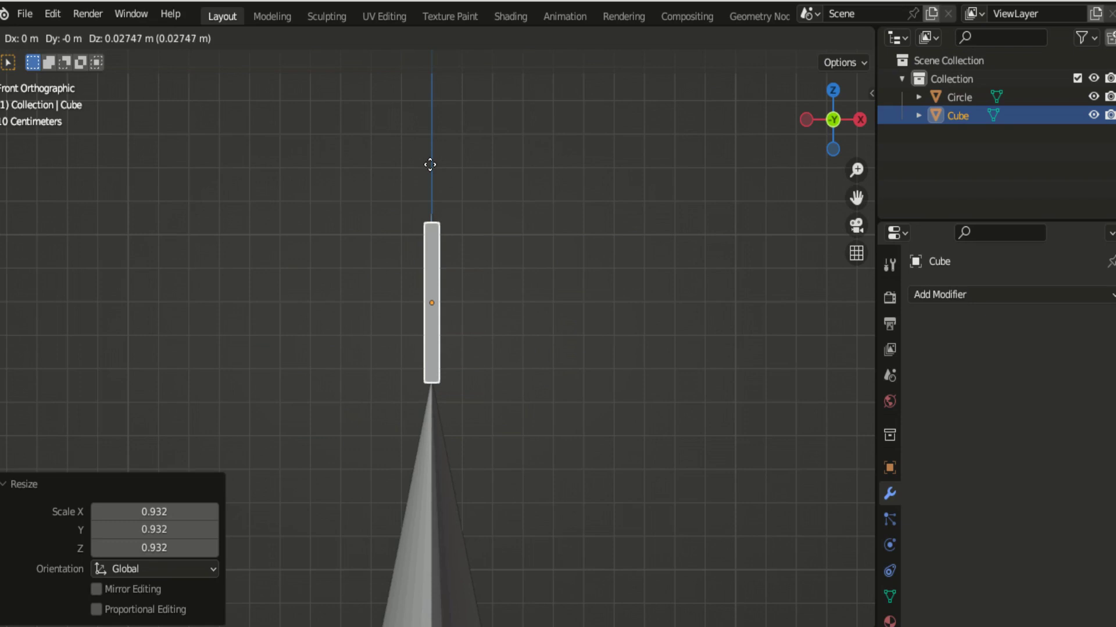
pyautogui.click(429, 165)
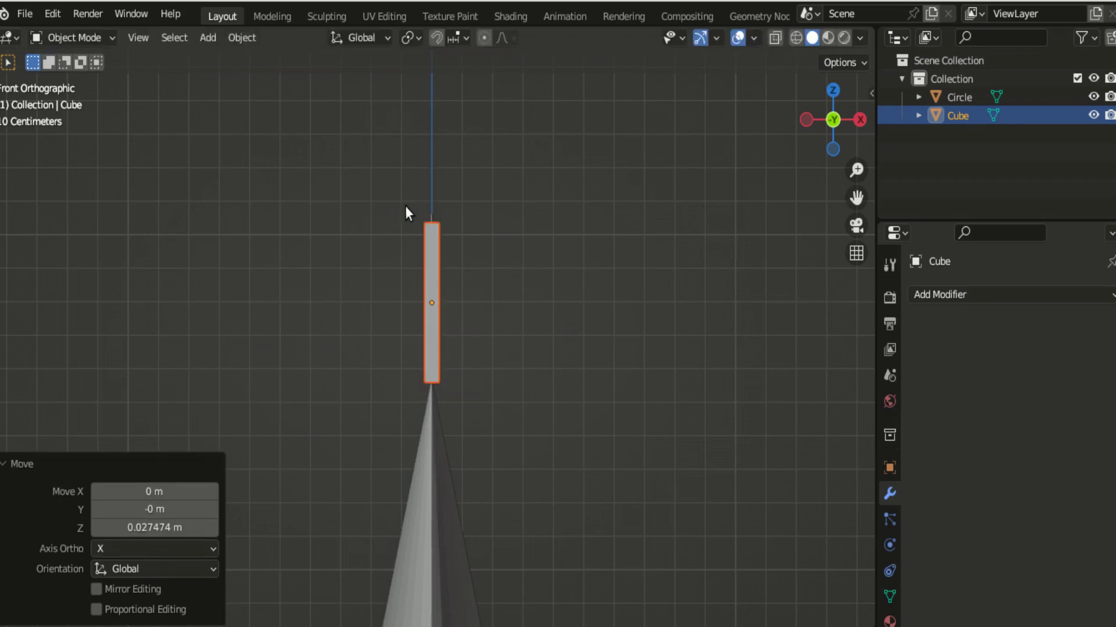
pyautogui.press('s')
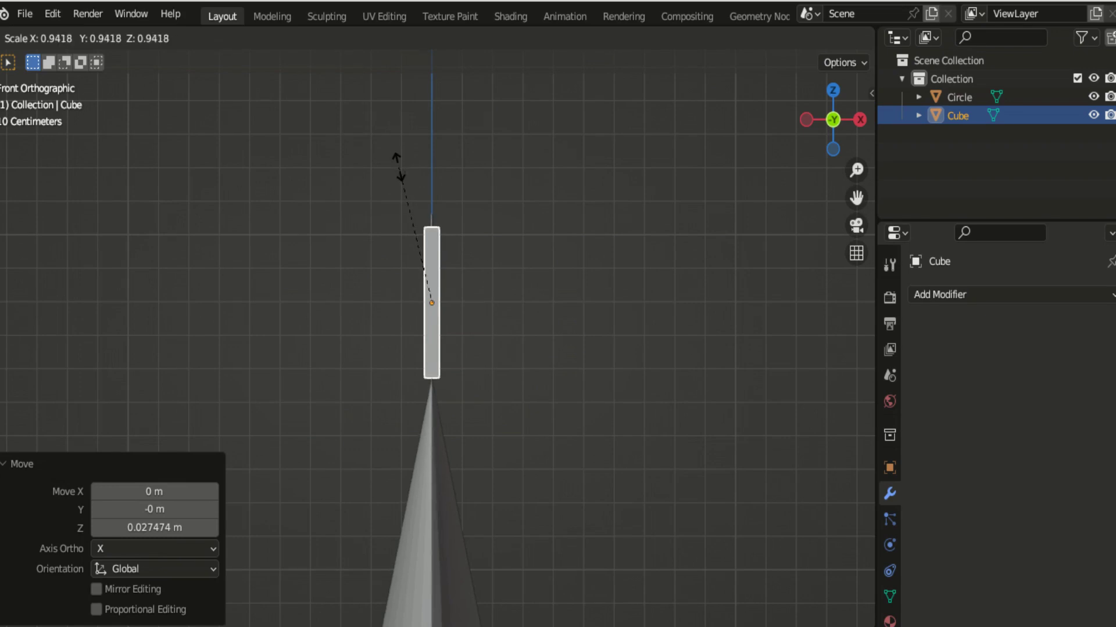
pyautogui.click(397, 167)
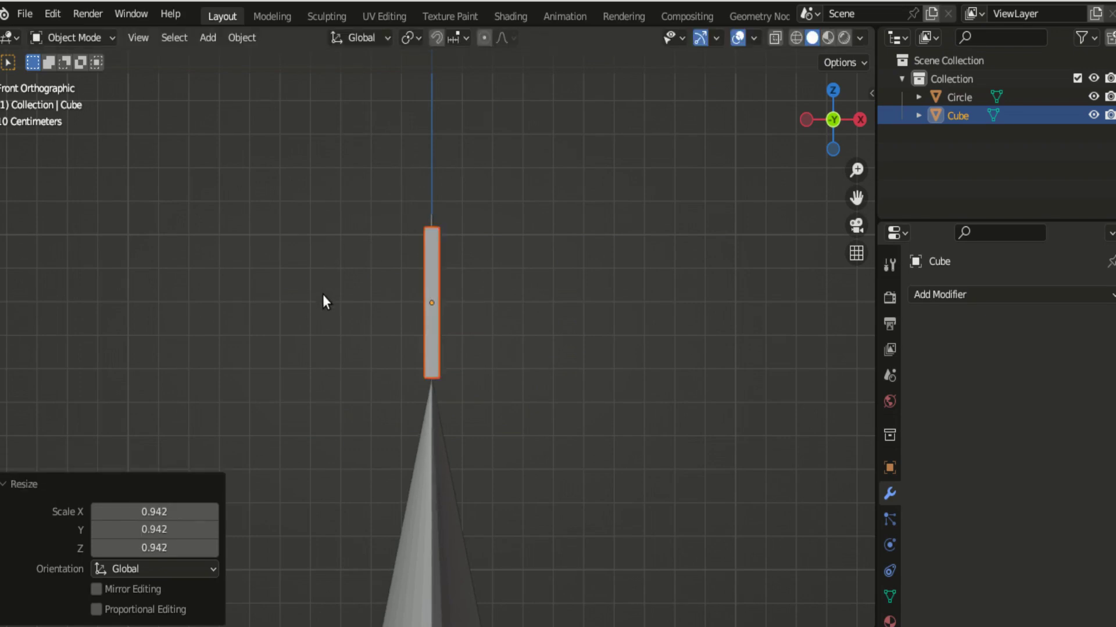
# Step: Narrow the thin cube along X to 0.548 and switch to Right view
pyautogui.press('s')
pyautogui.press('x')
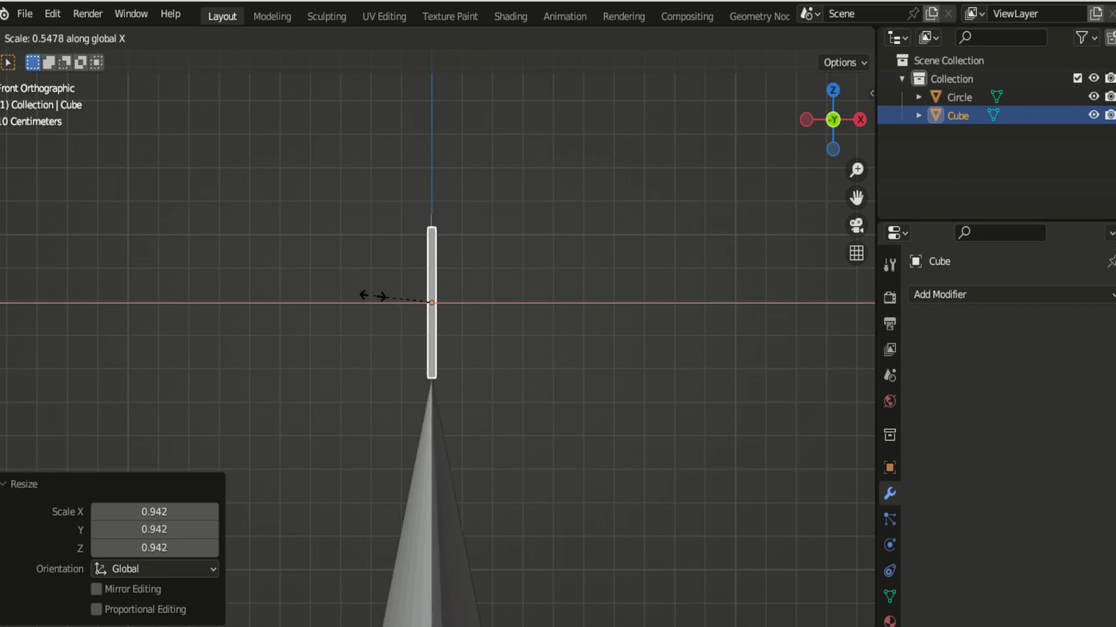
pyautogui.click(372, 296)
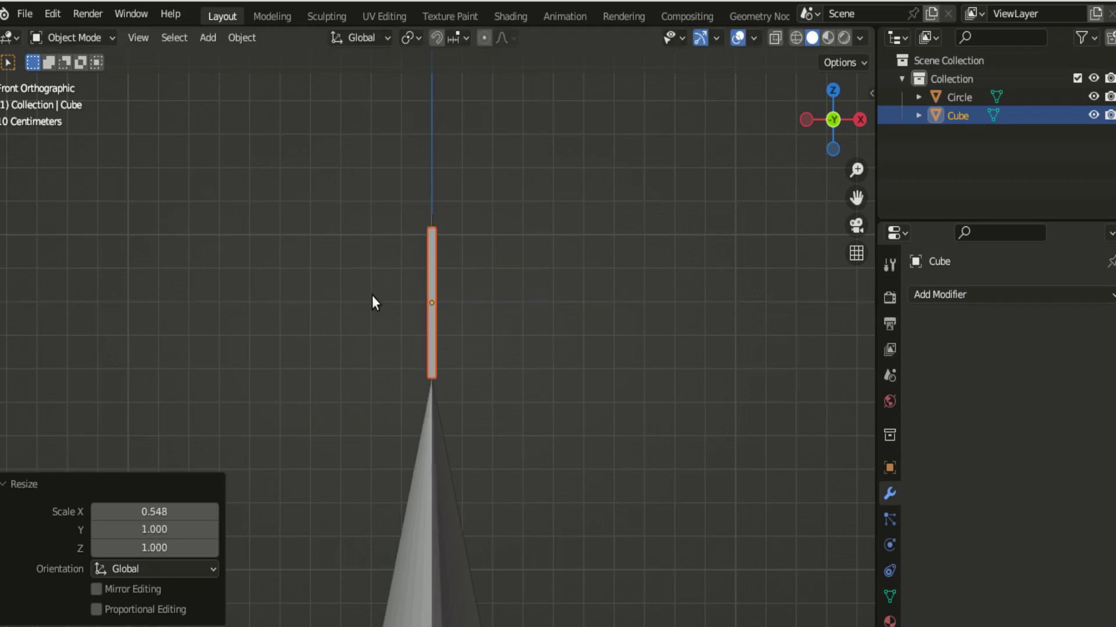
pyautogui.click(860, 120)
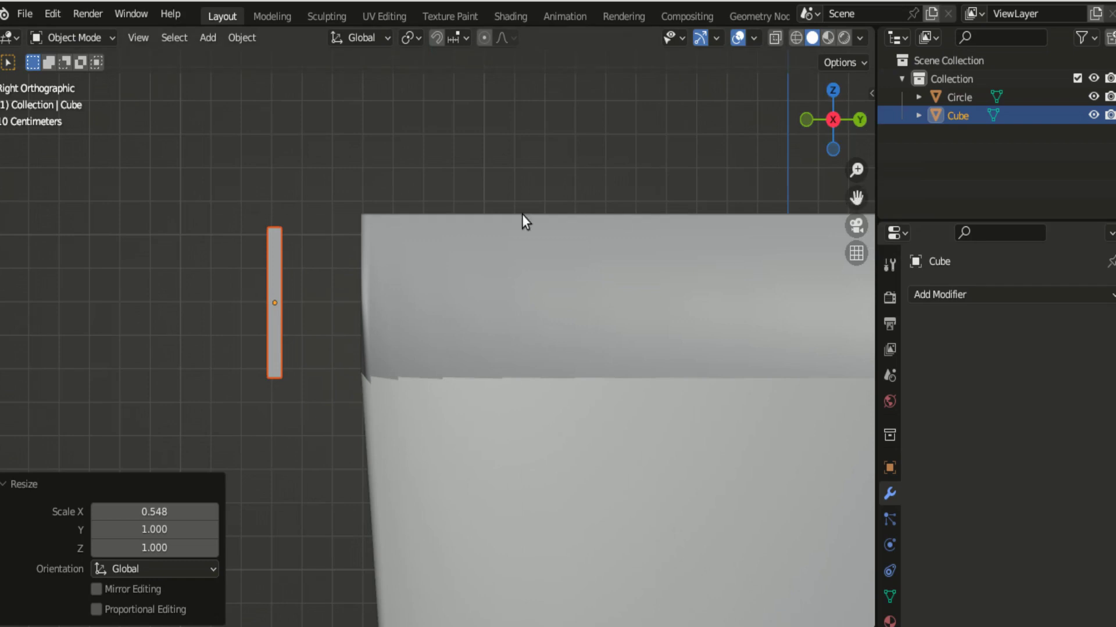
# Step: Slide the thin bar 0.335 m along Y and raise it 0.019 m to the tube's upper rim
pyautogui.press('g')
pyautogui.press('y')
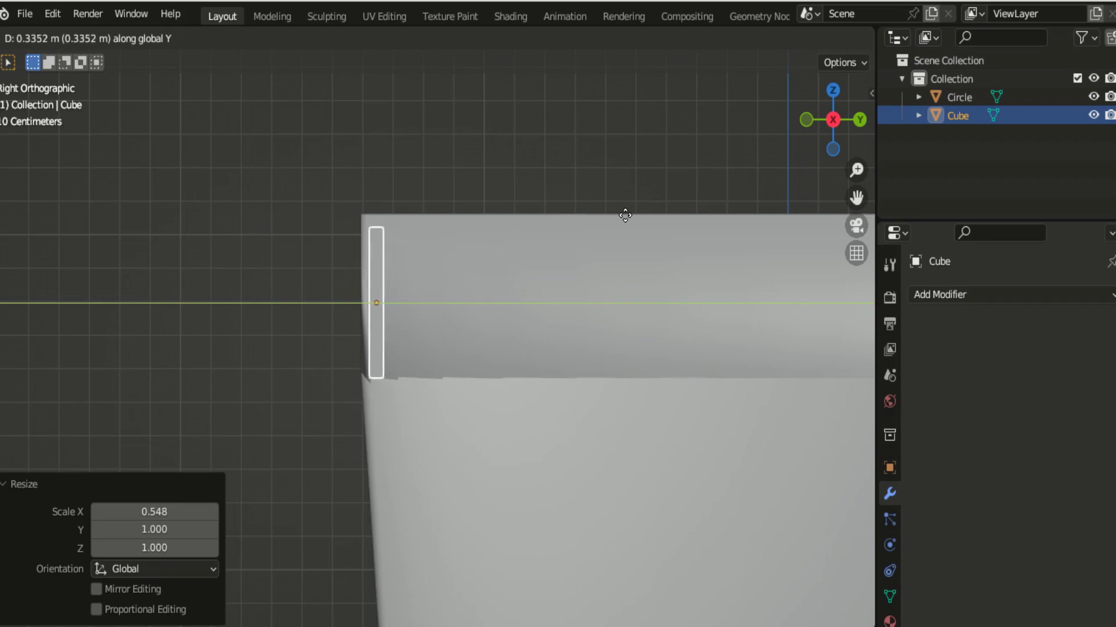
pyautogui.click(624, 215)
pyautogui.press('g')
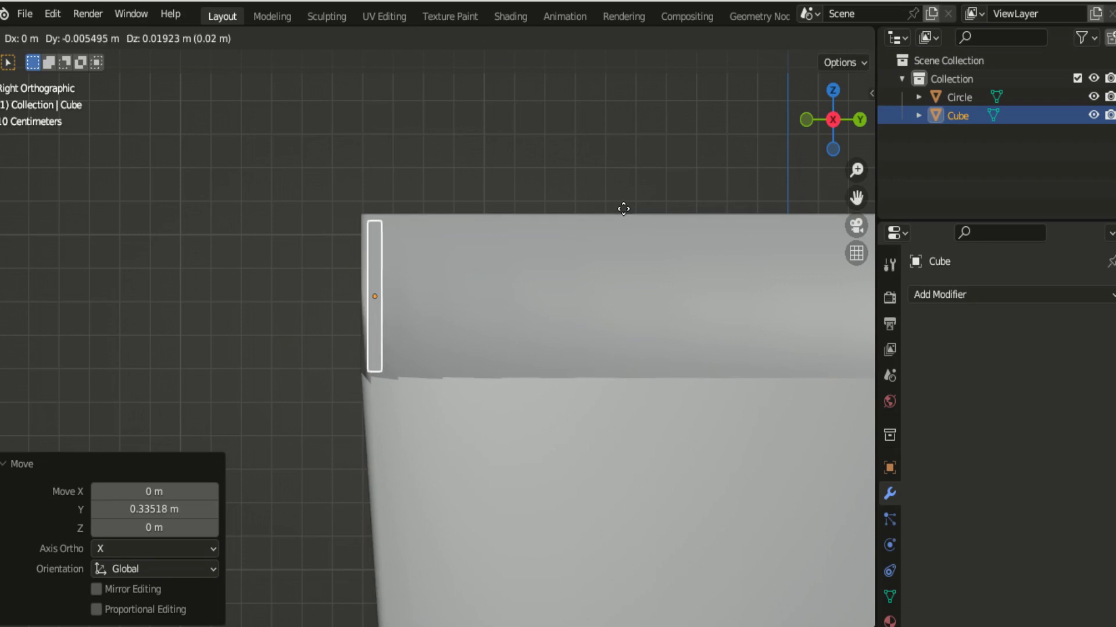
pyautogui.click(623, 208)
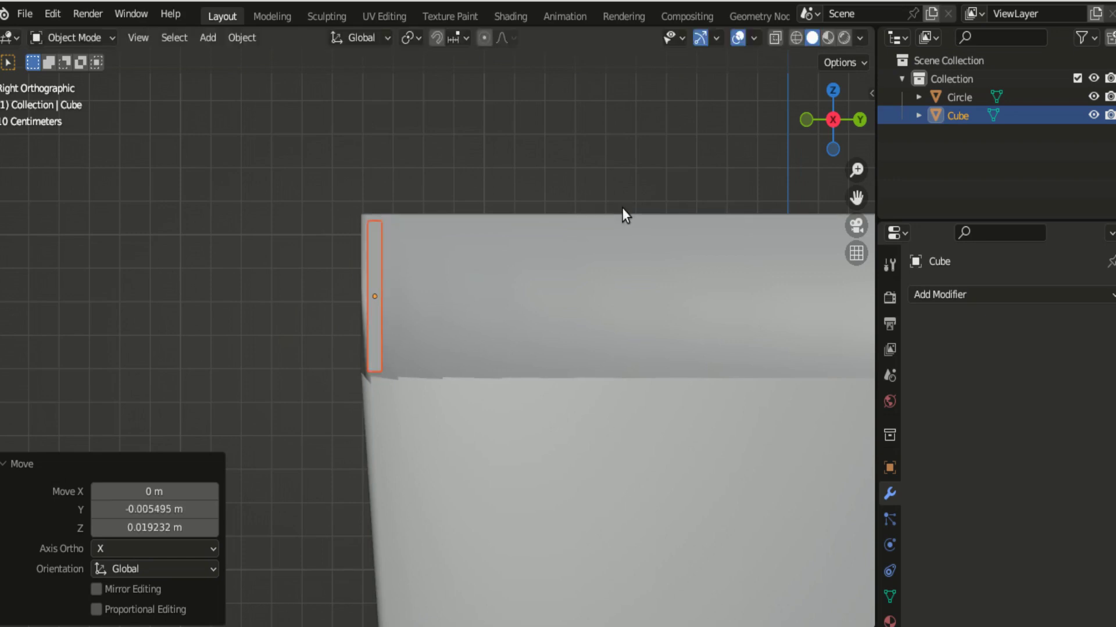
pyautogui.moveTo(857, 197); pyautogui.dragTo(587, 203)
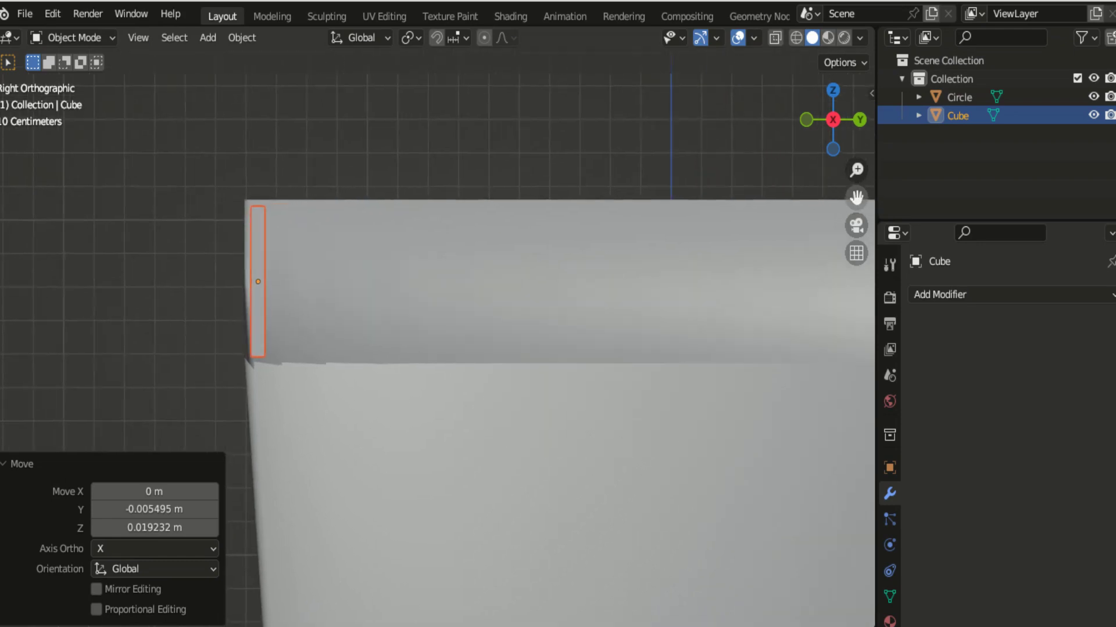
pyautogui.moveTo(856, 197); pyautogui.dragTo(814, 210)
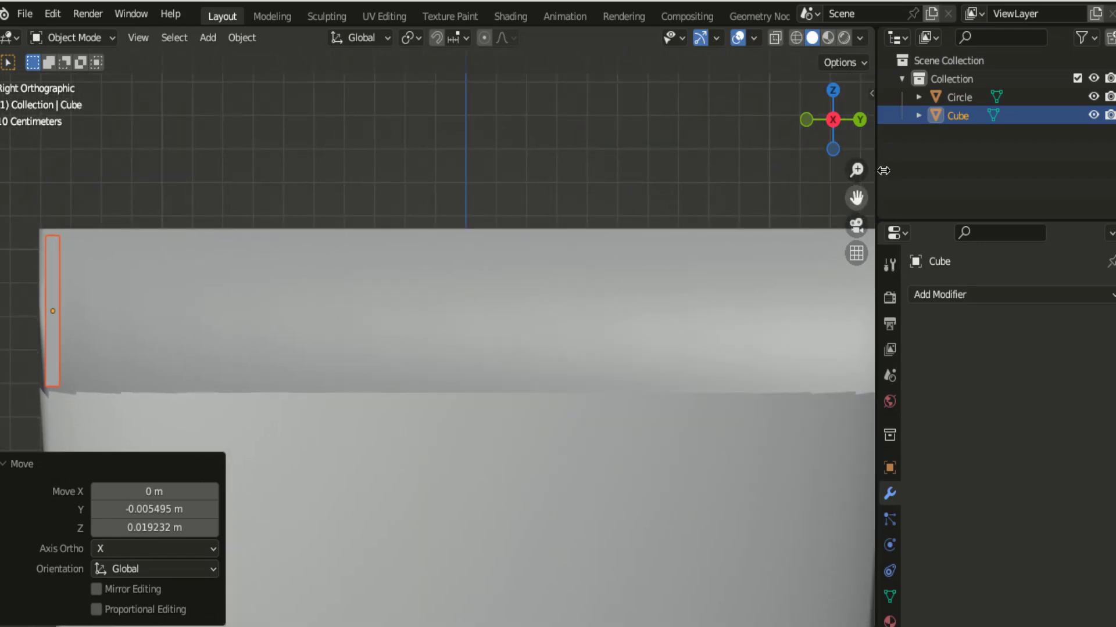
pyautogui.scroll(-1, 441, 325)
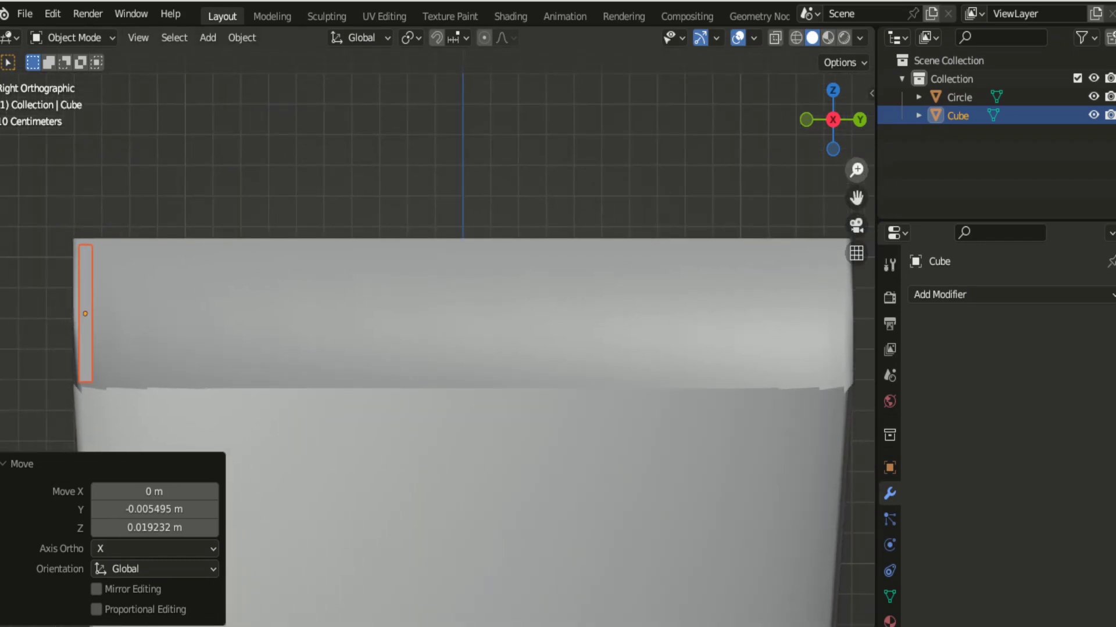
# Step: Add an Array modifier to the thin bar with relative offset X 0 and Y 1.5
pyautogui.click(956, 296)
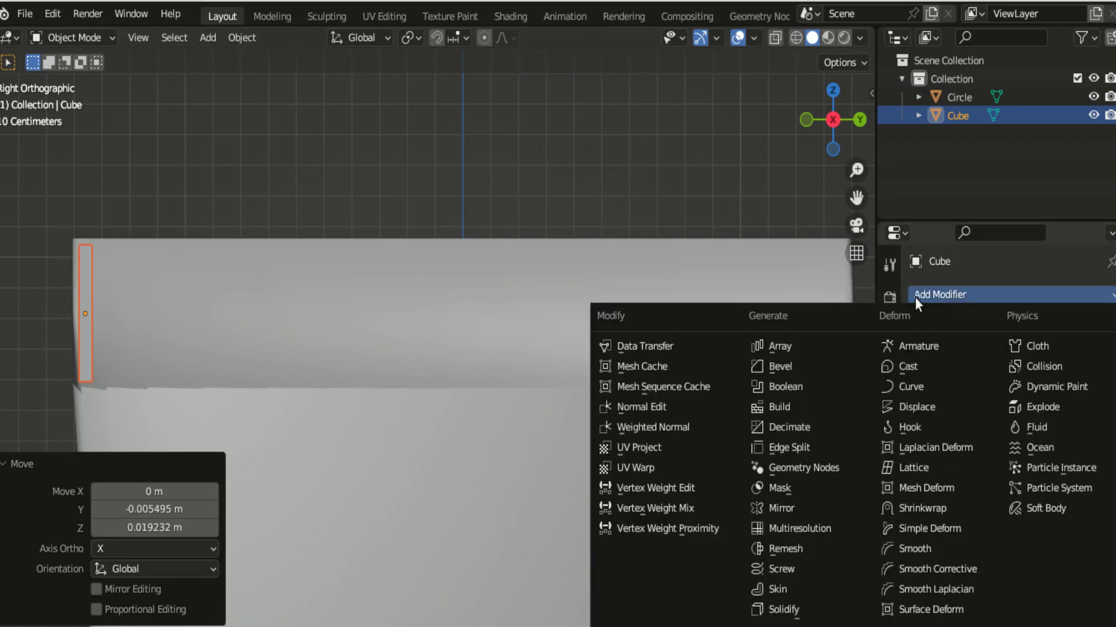
pyautogui.click(786, 348)
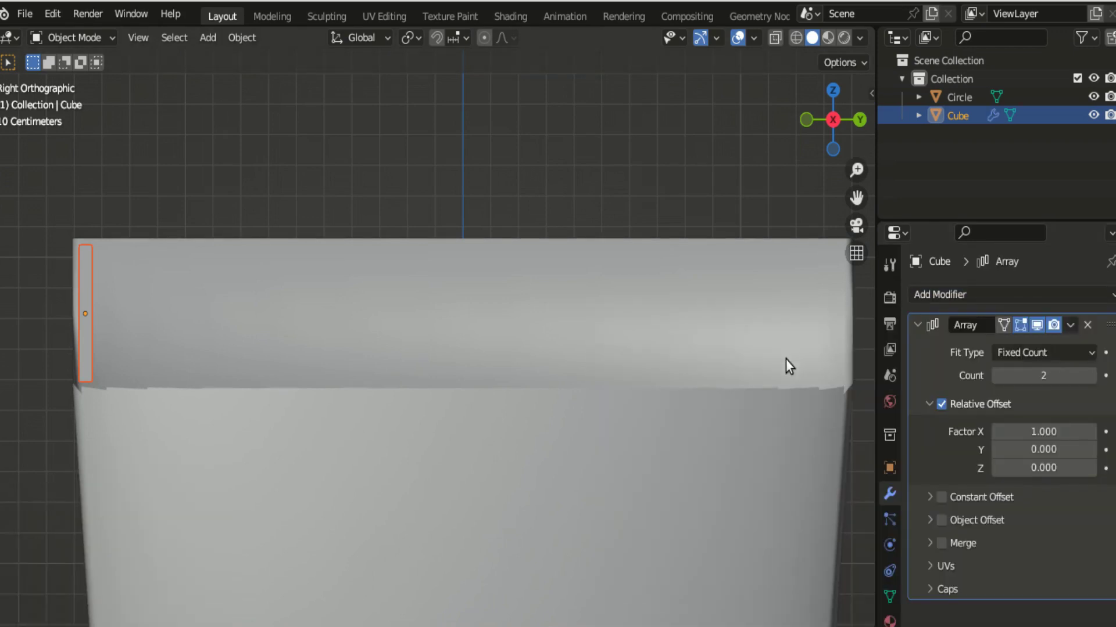
pyautogui.click(1029, 431)
pyautogui.write('0')
pyautogui.press('Return')
pyautogui.moveTo(1044, 450)
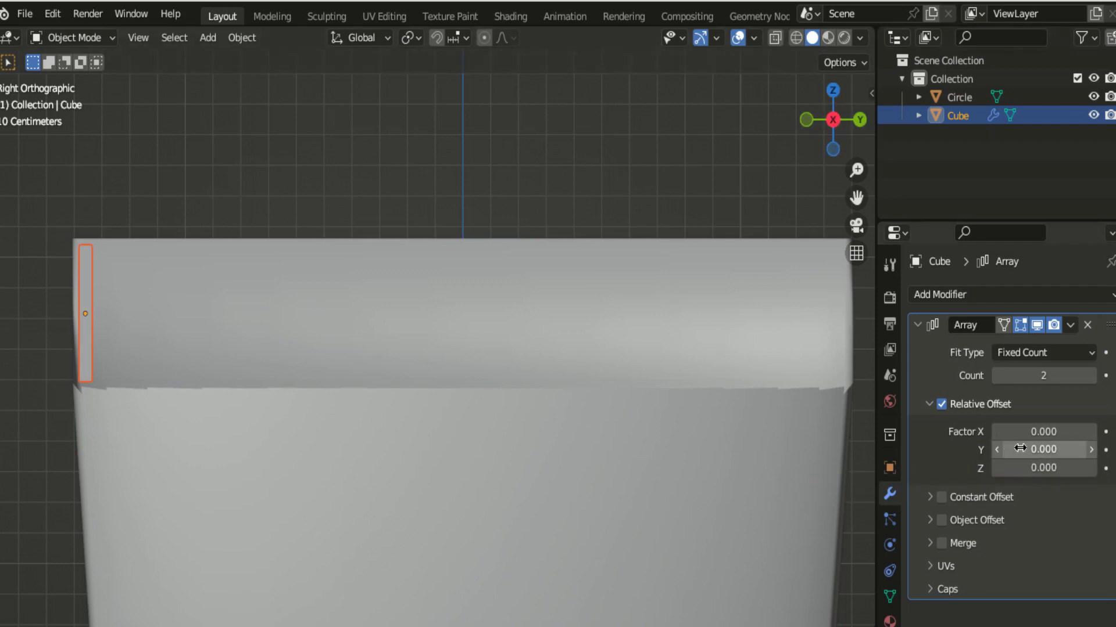
pyautogui.click(1090, 450)
pyautogui.click(1090, 450)
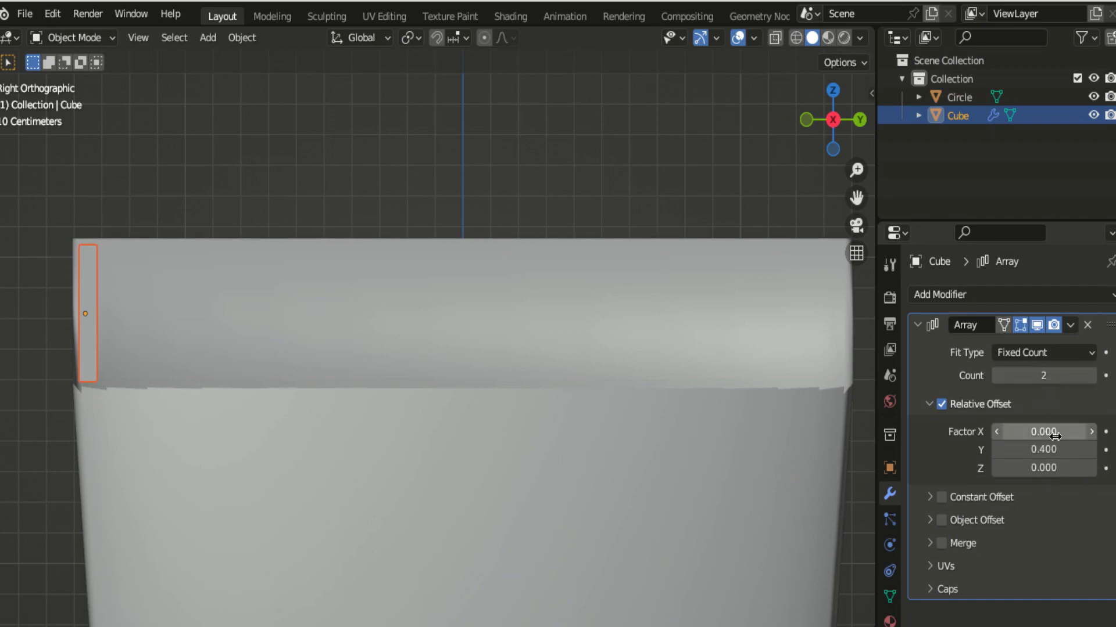
pyautogui.moveTo(1043, 449); pyautogui.dragTo(1069, 450)
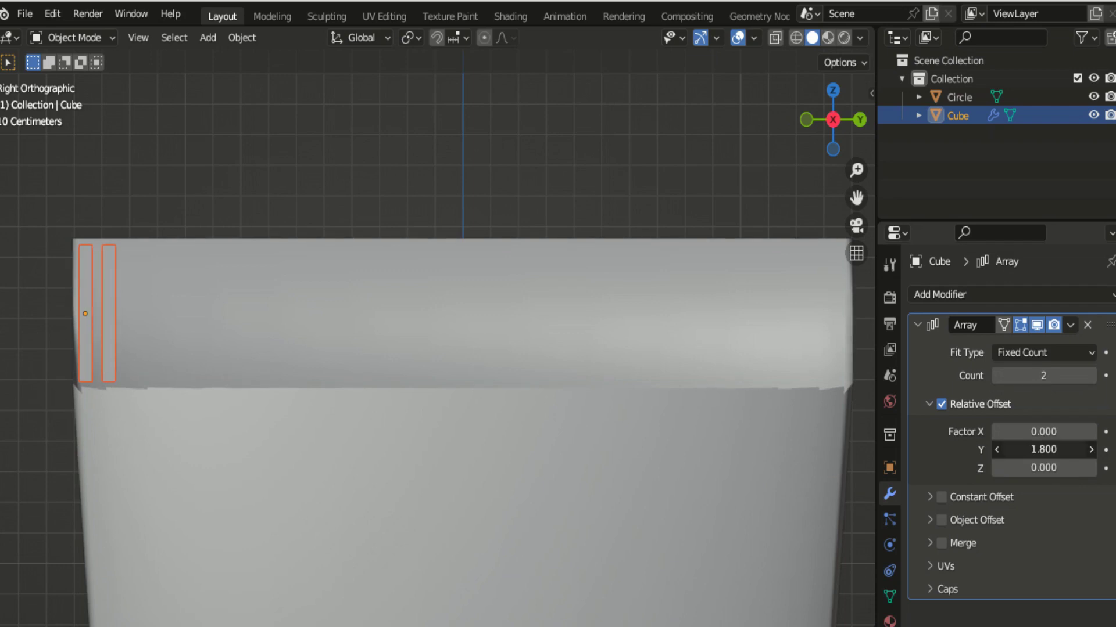
pyautogui.moveTo(1043, 450); pyautogui.dragTo(1051, 450)
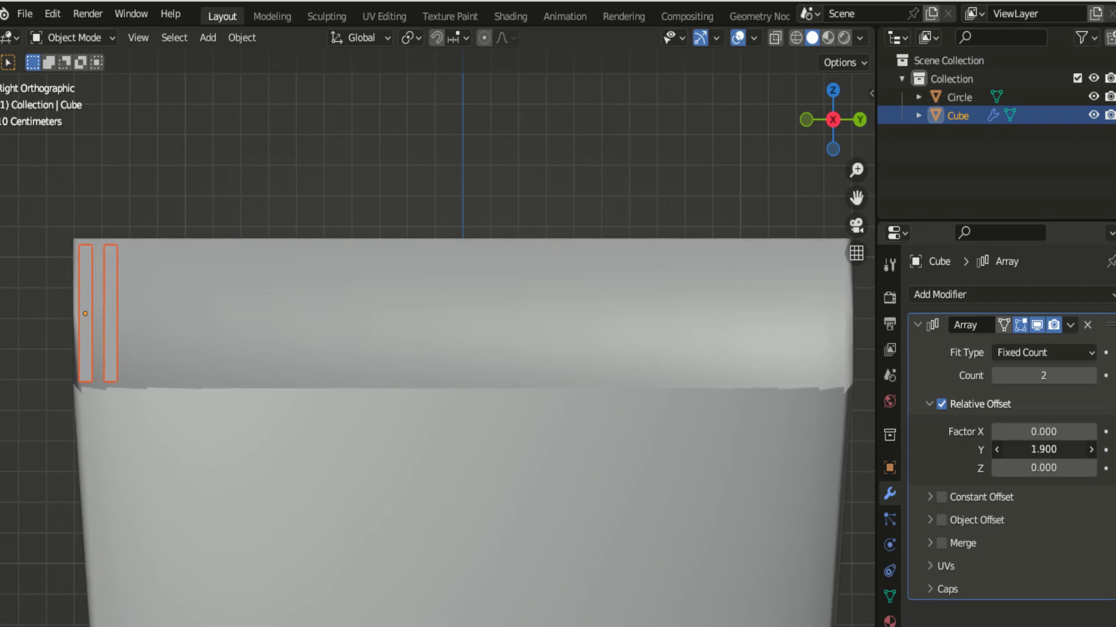
pyautogui.click(999, 452)
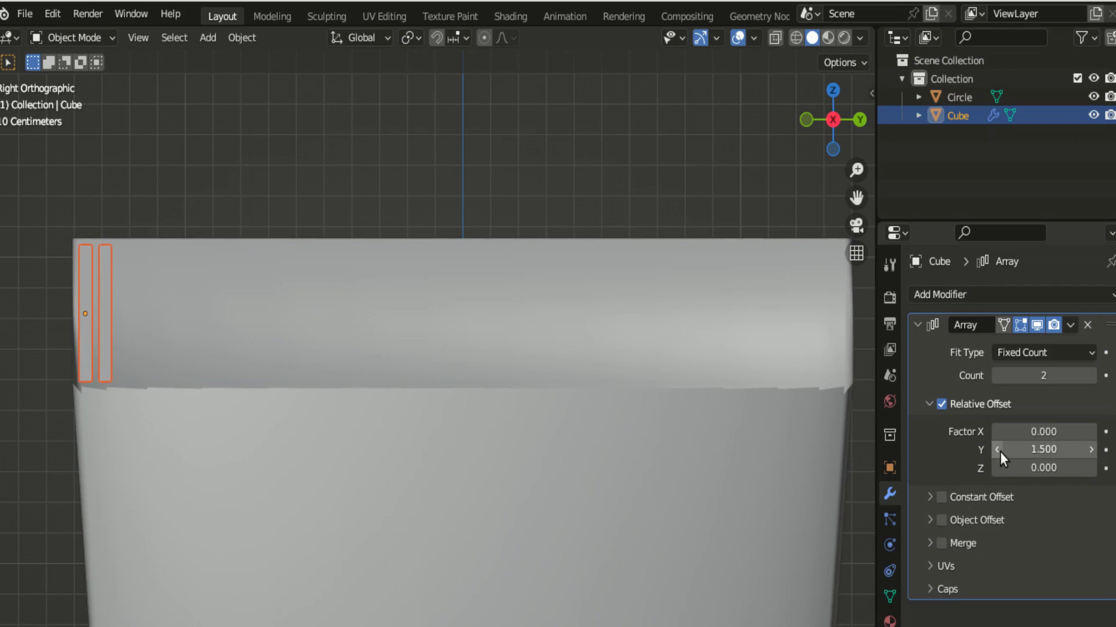
# Step: Set the array count to 39, then zoom out and deselect the cube
pyautogui.click(1047, 379)
pyautogui.write('34')
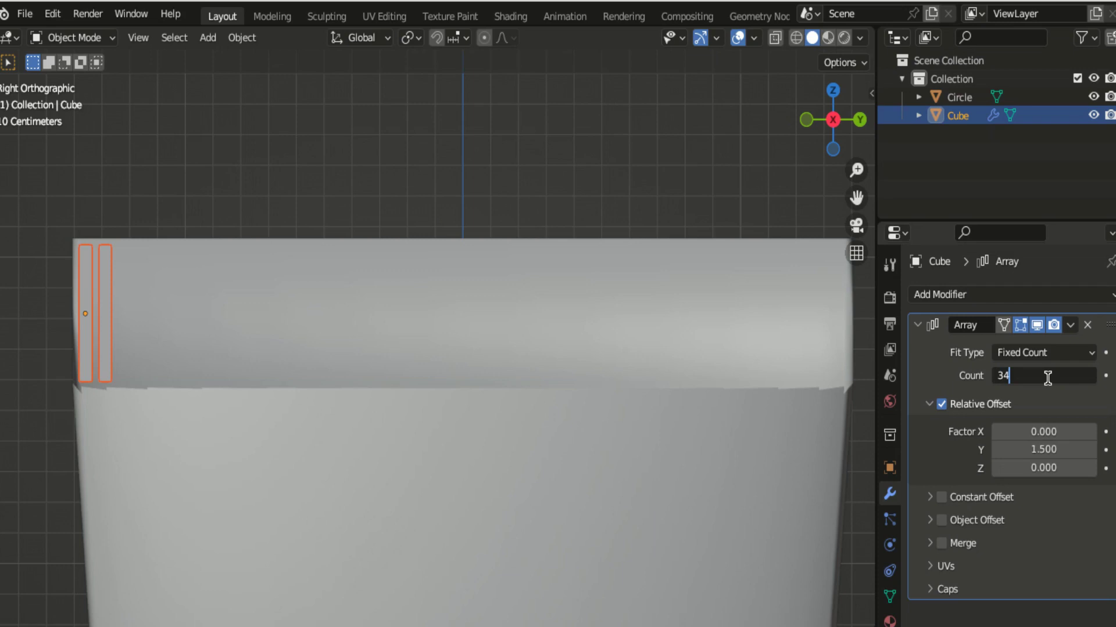
pyautogui.press('Return')
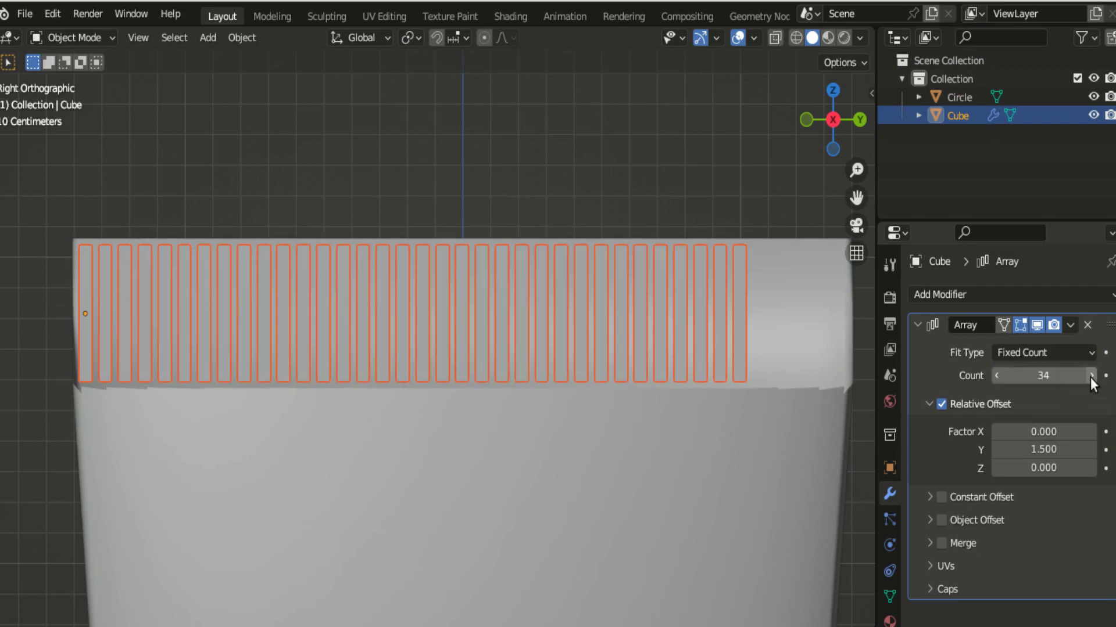
pyautogui.click(1092, 378)
pyautogui.click(1092, 378)
pyautogui.click(1093, 378)
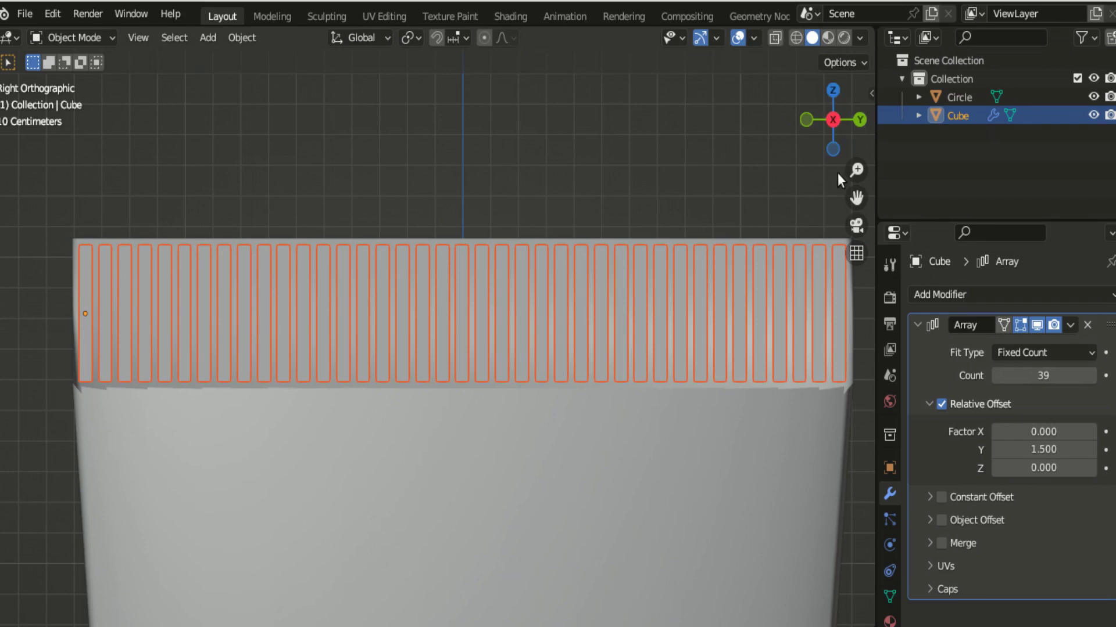
pyautogui.moveTo(856, 170); pyautogui.dragTo(856, 197)
pyautogui.click(729, 195)
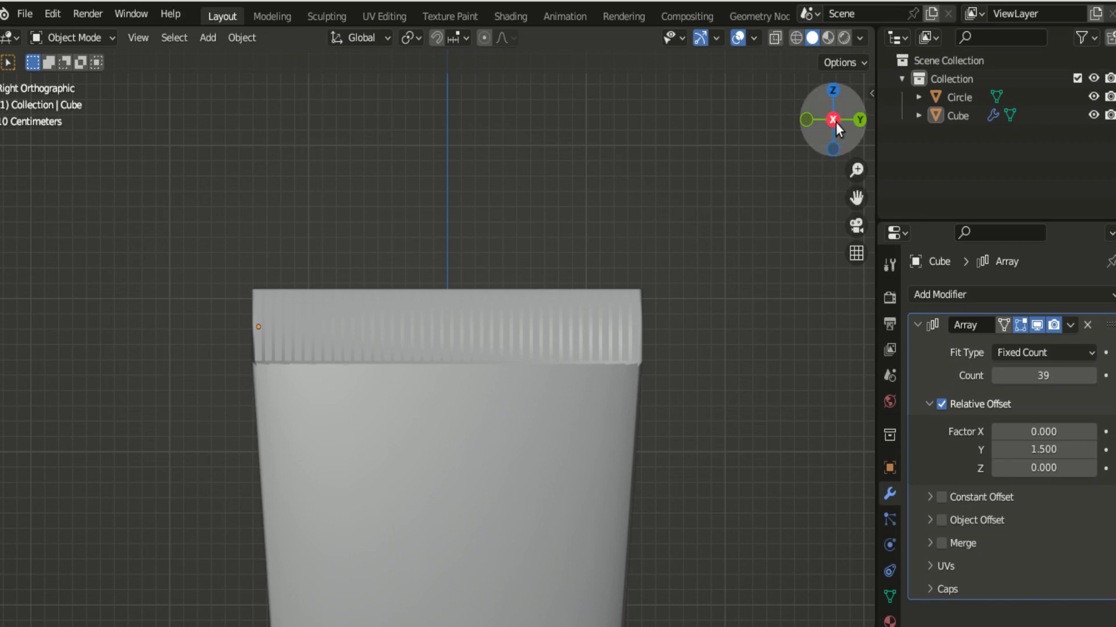
pyautogui.moveTo(835, 122); pyautogui.dragTo(779, 145)
pyautogui.moveTo(833, 119); pyautogui.dragTo(825, 130)
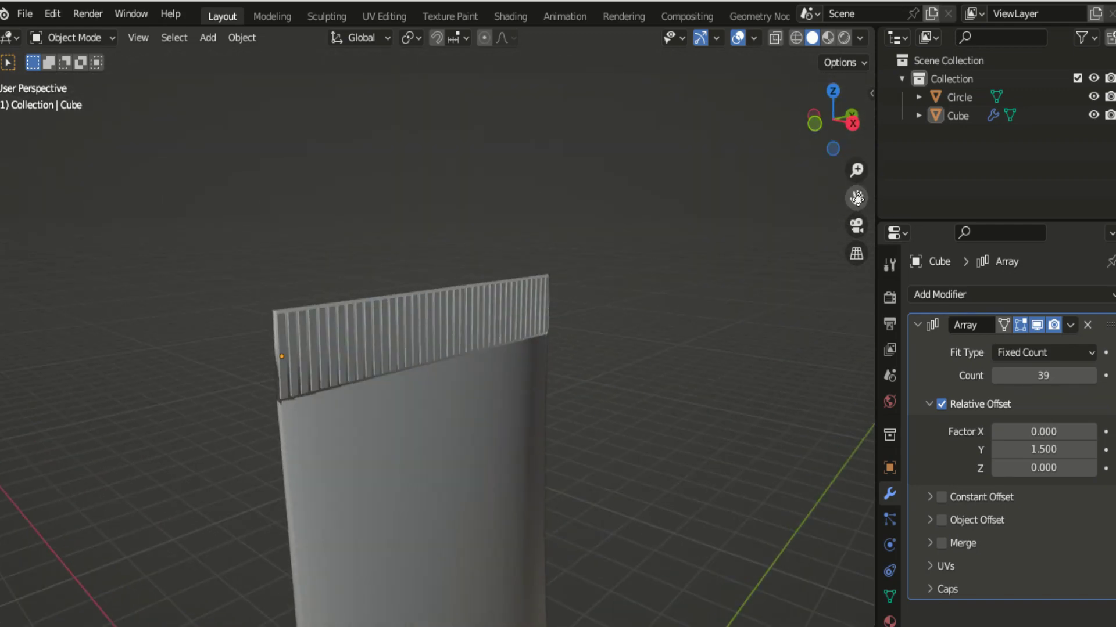
pyautogui.moveTo(857, 170)
pyautogui.mouseDown()
pyautogui.moveTo(856, 180)
pyautogui.moveTo(866, 69)
pyautogui.mouseUp()
pyautogui.moveTo(856, 198)
pyautogui.mouseDown()
pyautogui.moveTo(856, 174)
pyautogui.moveTo(856, 221)
pyautogui.mouseUp()
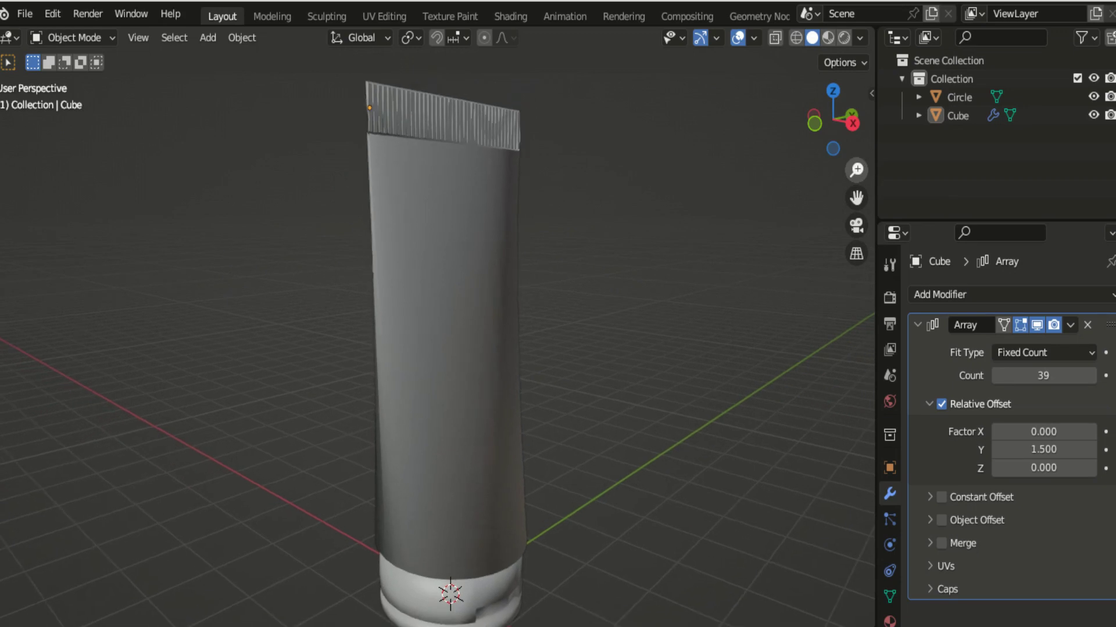
pyautogui.moveTo(867, 173); pyautogui.dragTo(628, 246)
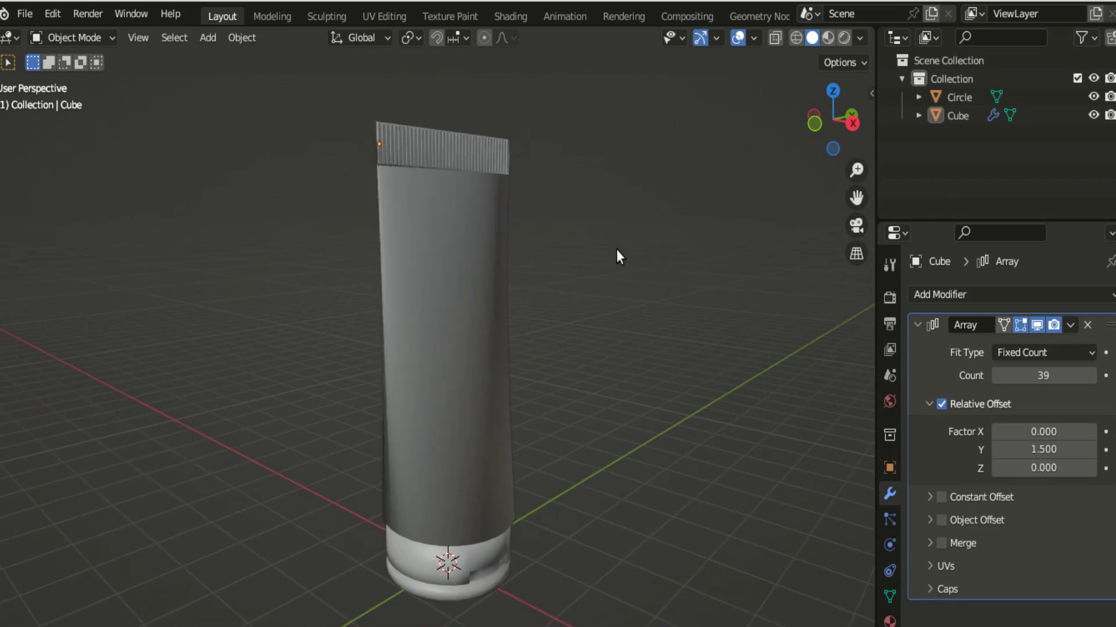